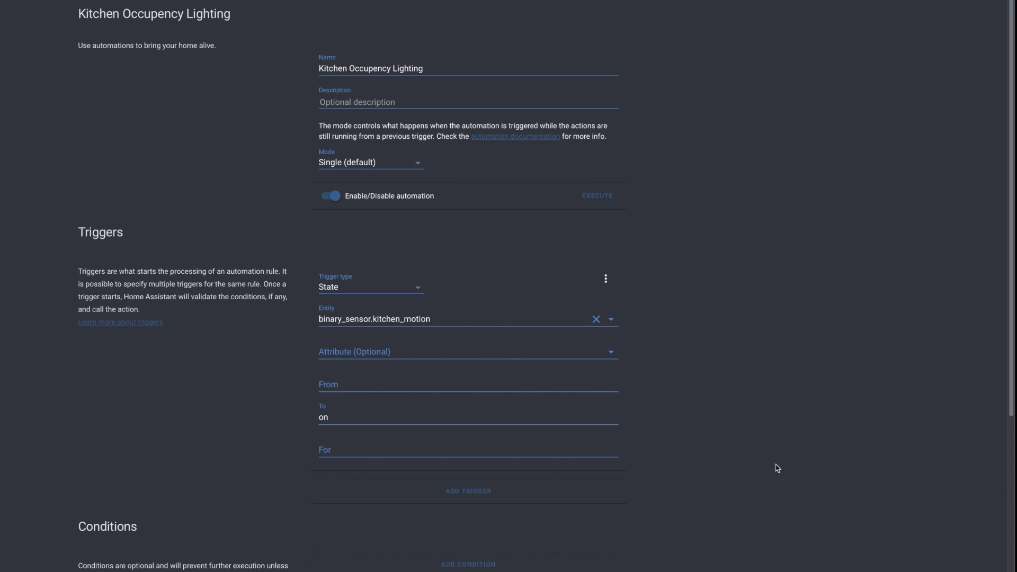
scroll(777, 469, "down", 8)
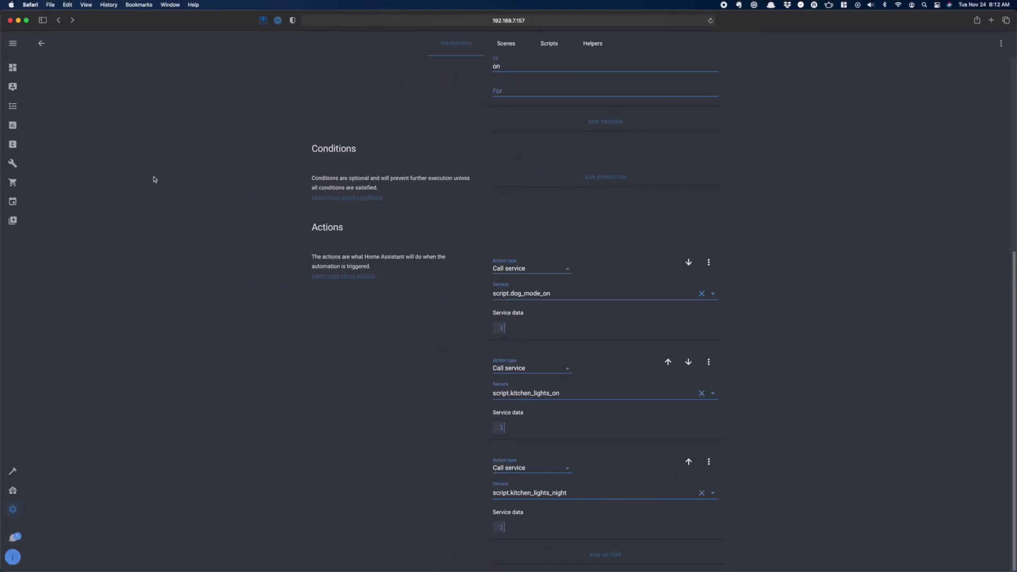
left_click(13, 164)
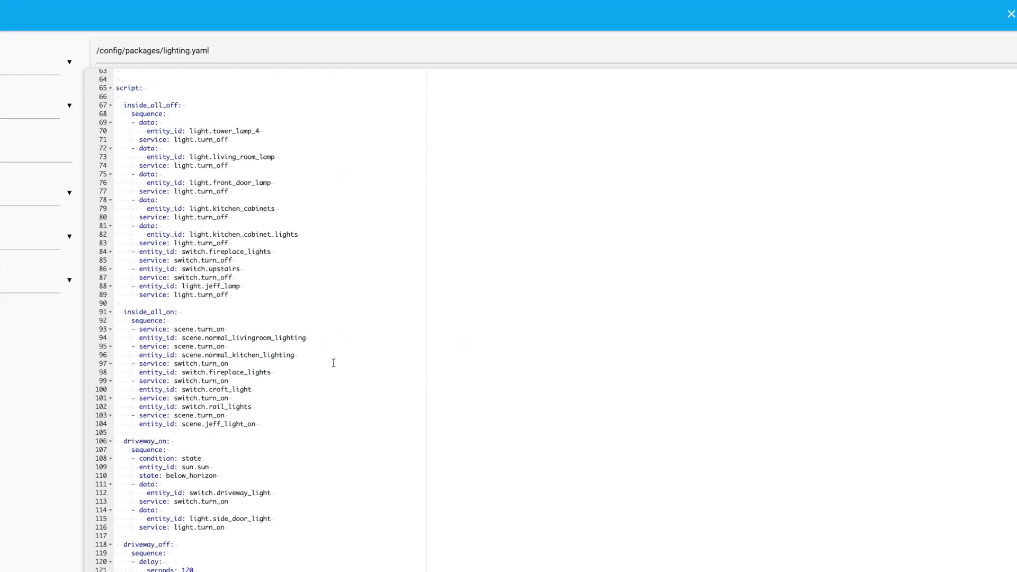
scroll(333, 363, "down", 20)
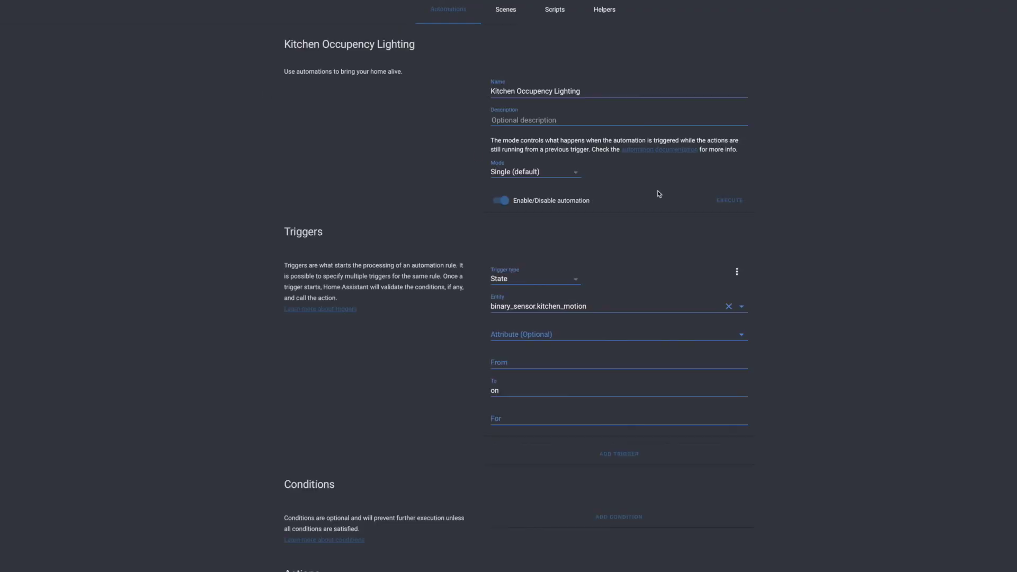
Add a State condition requiring sun.sun to be below_horizon.
scroll(875, 300, "down", 1)
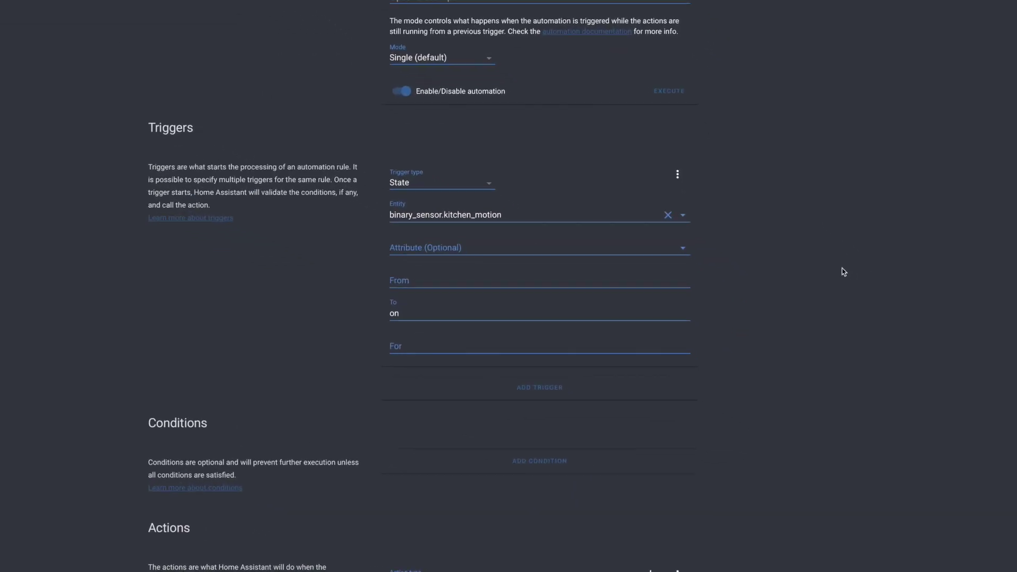
scroll(496, 274, "down", 3)
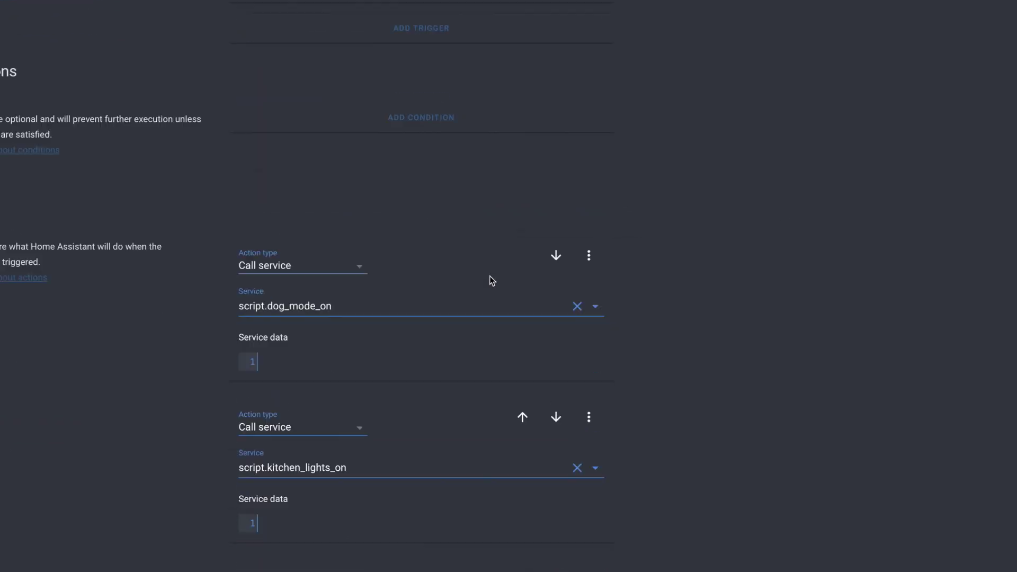
left_click(431, 123)
left_click(317, 145)
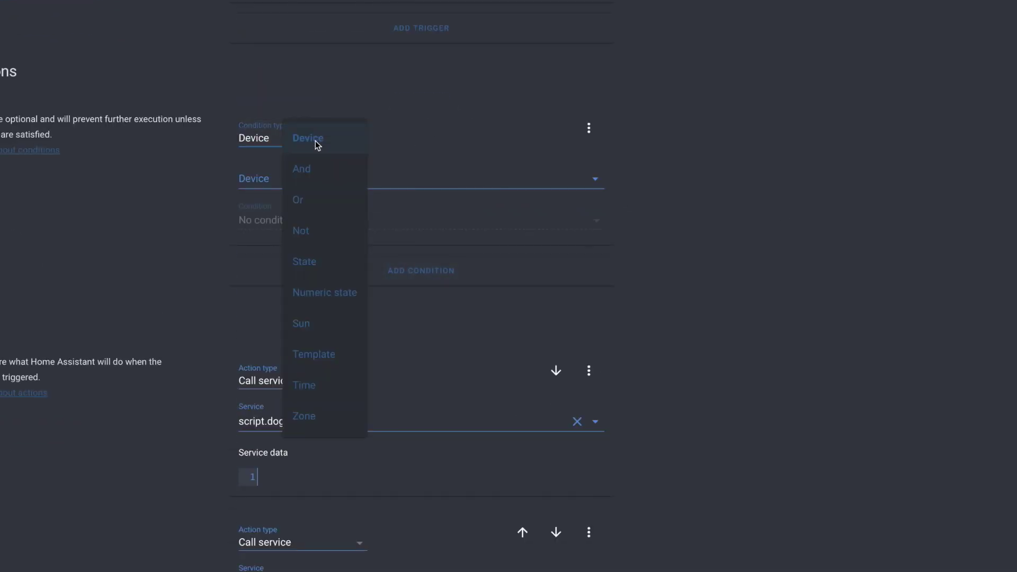
left_click(316, 256)
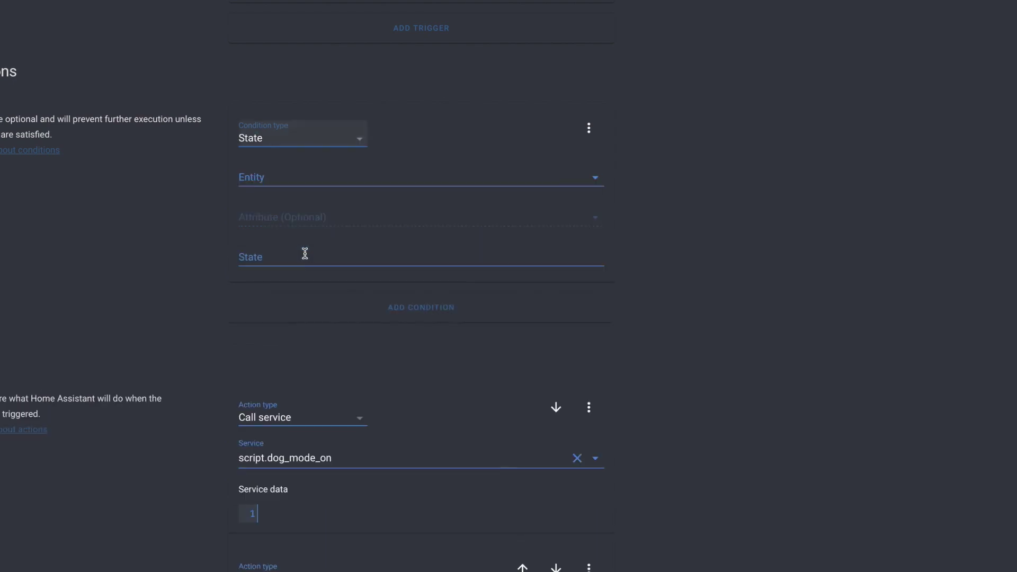
left_click(270, 173)
type("sun")
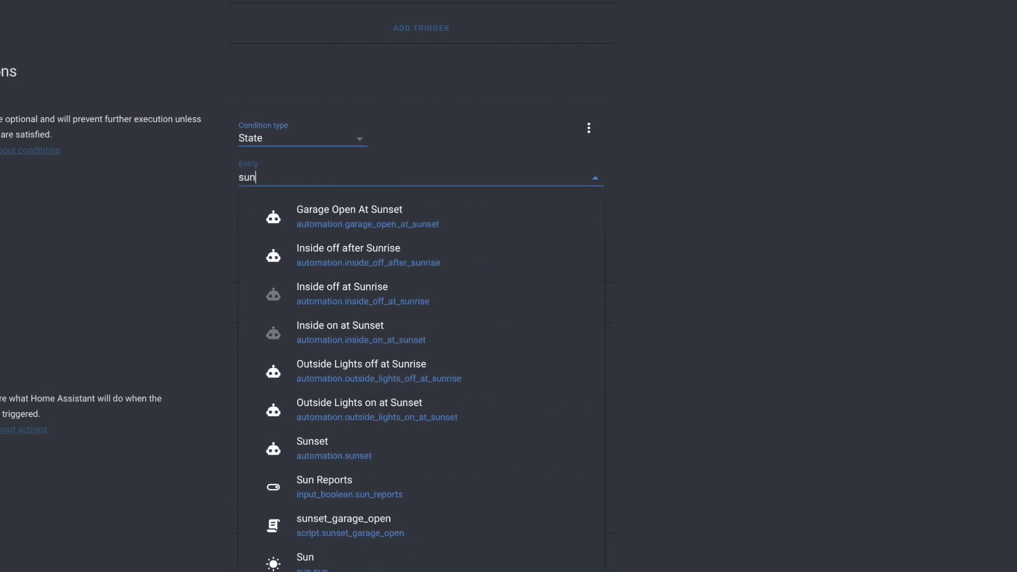
type(".")
left_click(316, 221)
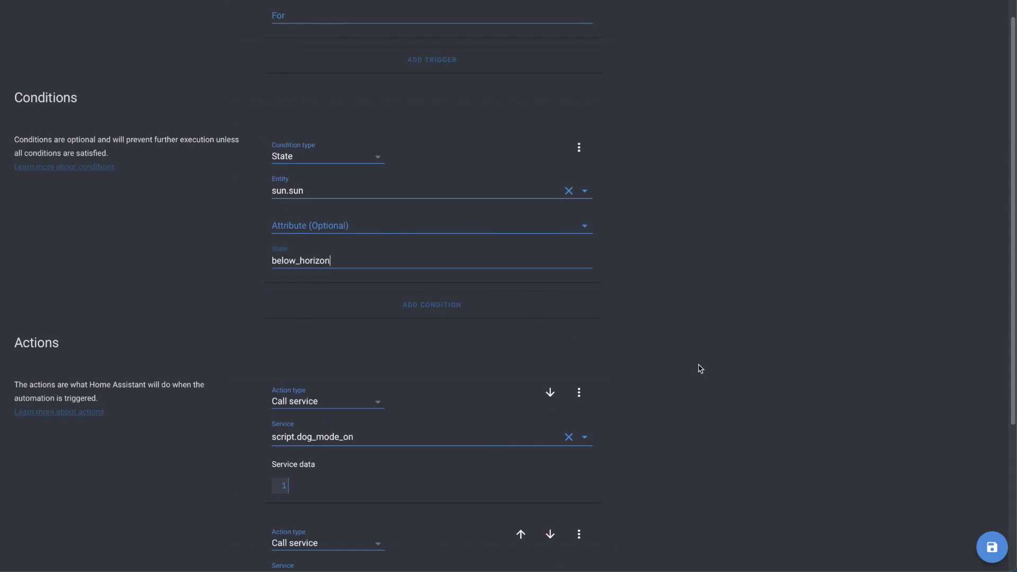
Turn the second action into a Choose block with an Option 1 Time condition of 05:30:00.
scroll(700, 368, "down", 4)
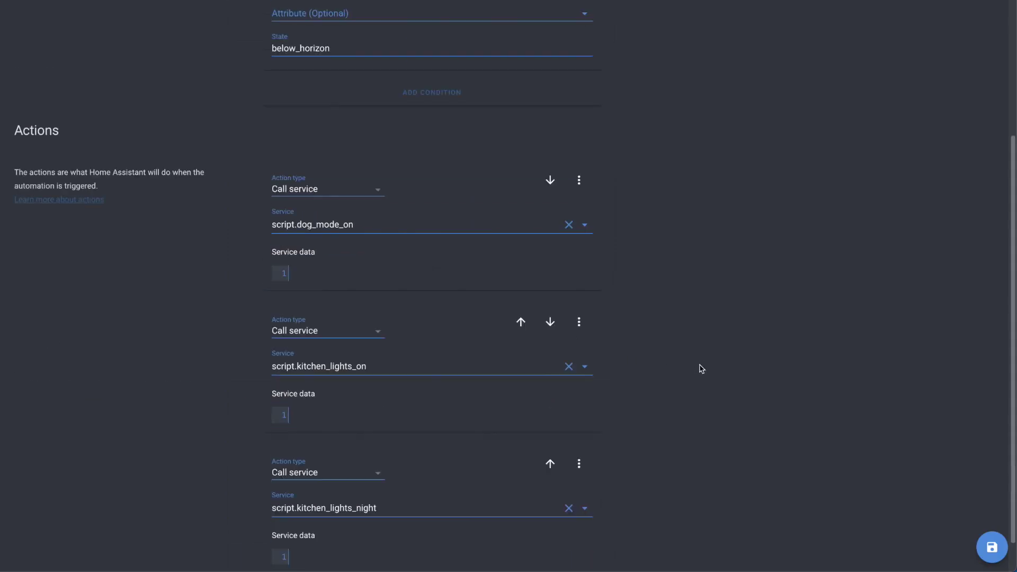
scroll(613, 296, "down", 1)
left_click(375, 285)
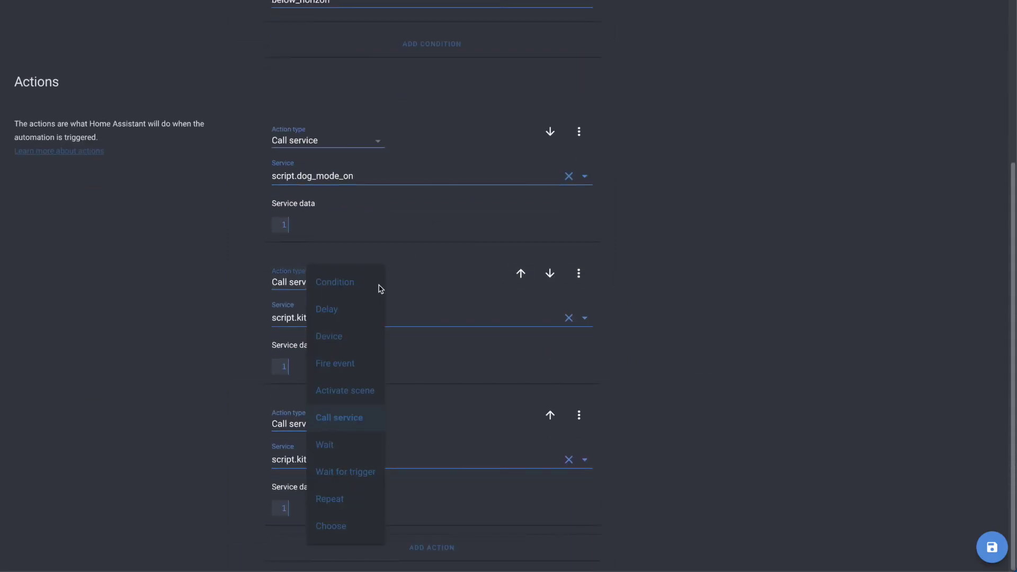
left_click(337, 527)
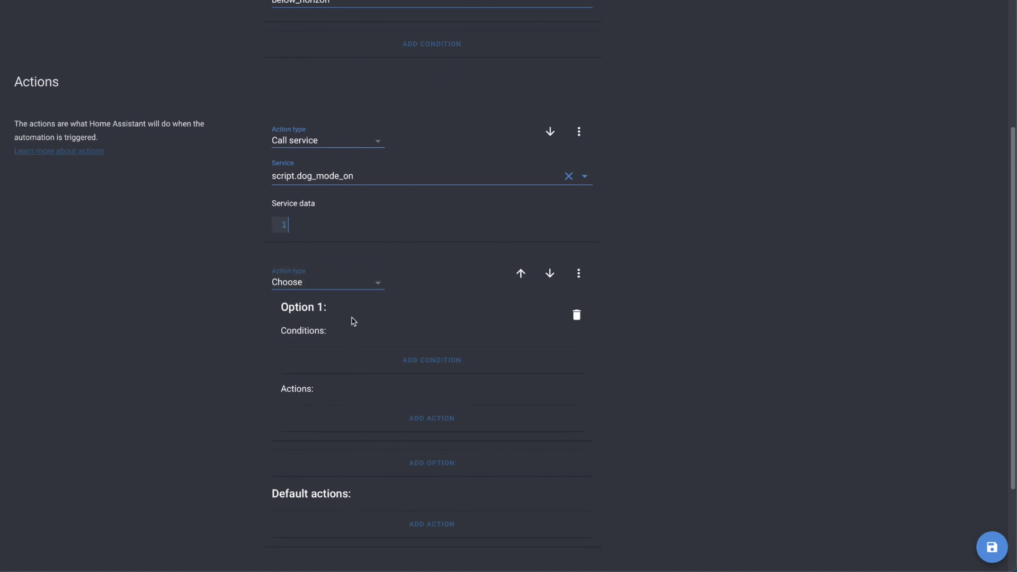
scroll(401, 334, "down", 3)
left_click(455, 202)
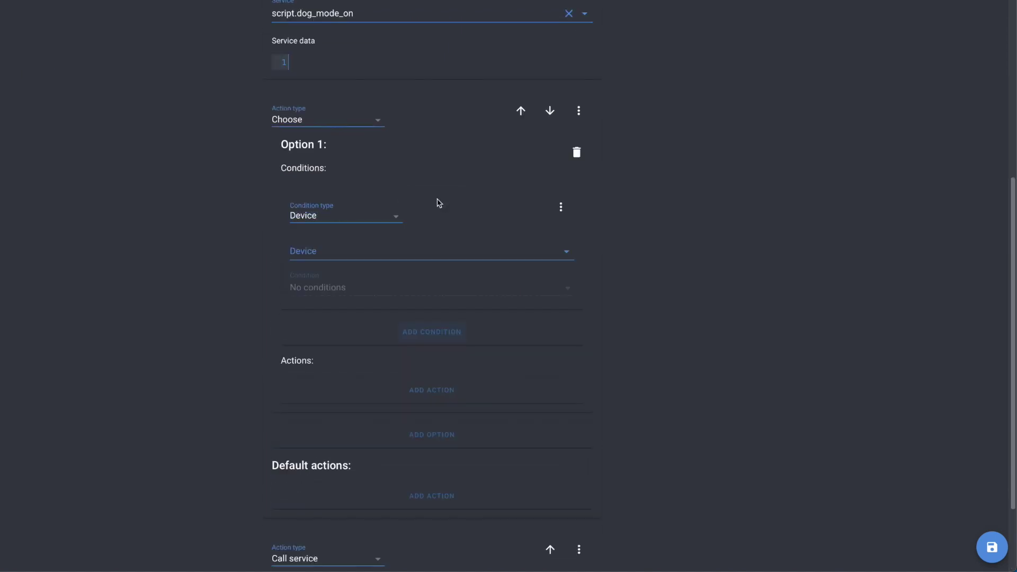
left_click(350, 220)
left_click(351, 434)
type("05:30:00")
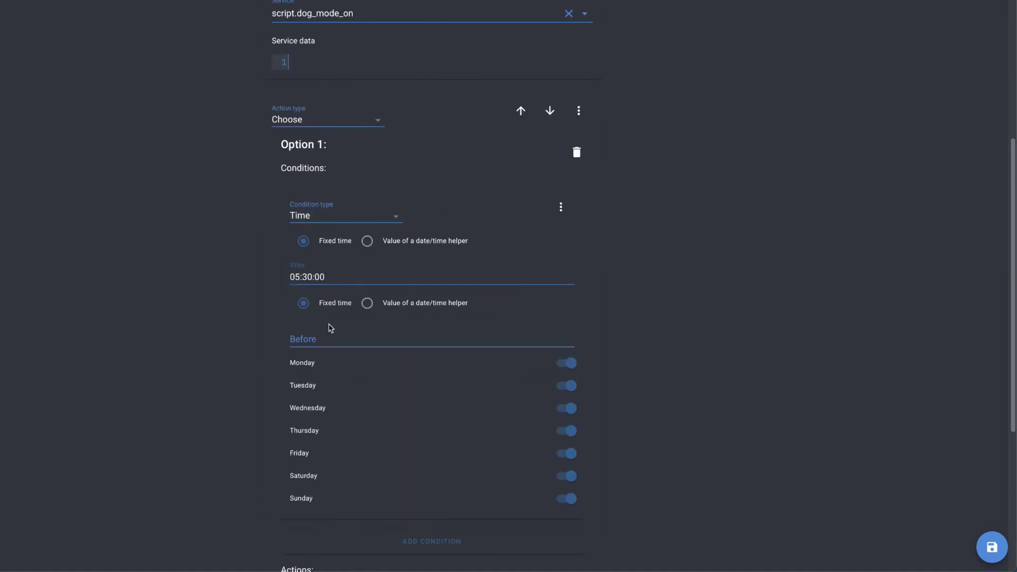
left_click(365, 342)
Make Option 1 activate scene.normal_kitchen_lighting.
scroll(546, 380, "down", 4)
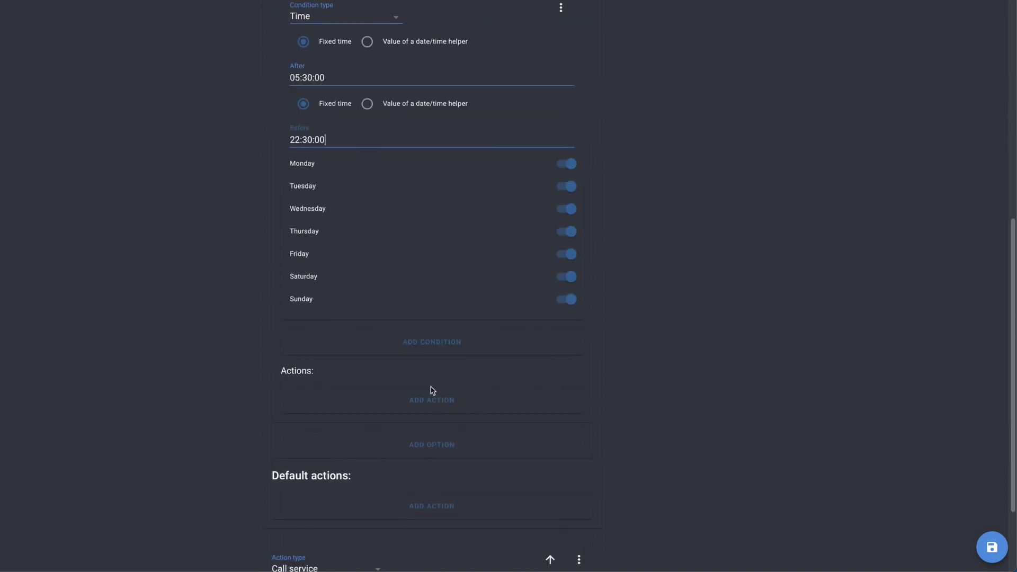
left_click(424, 404)
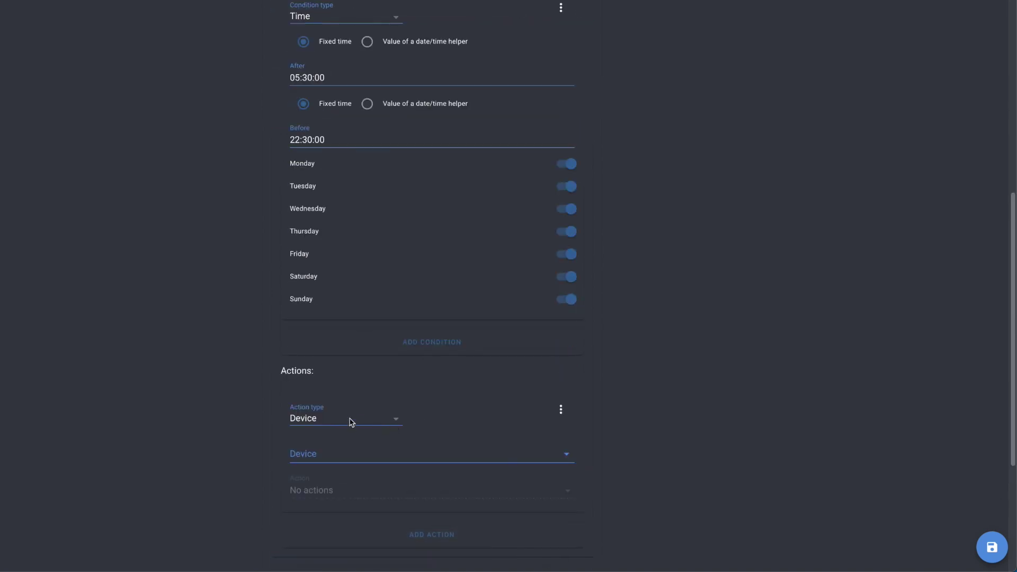
scroll(353, 416, "down", 3)
left_click(363, 254)
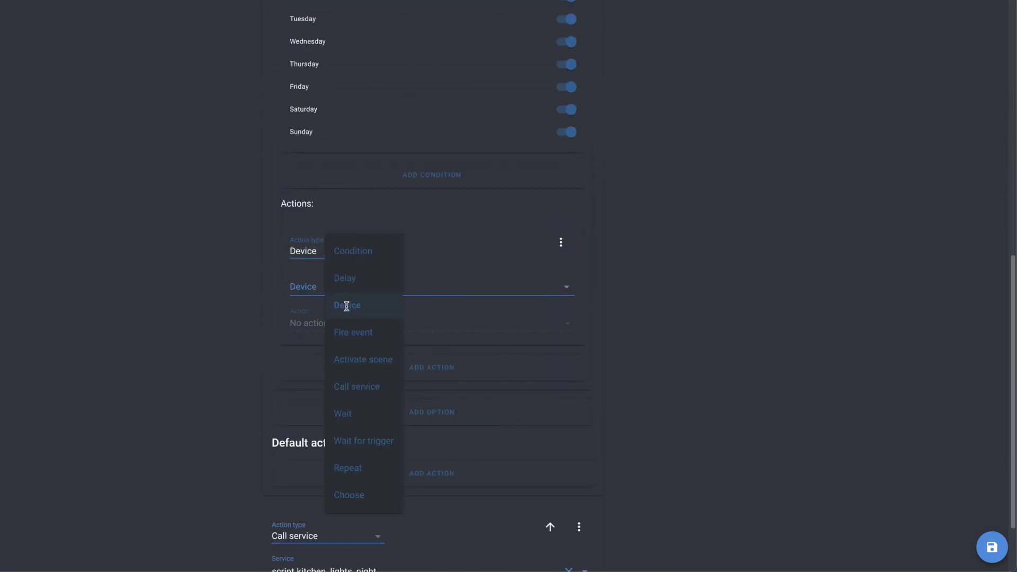
left_click(355, 358)
left_click(323, 286)
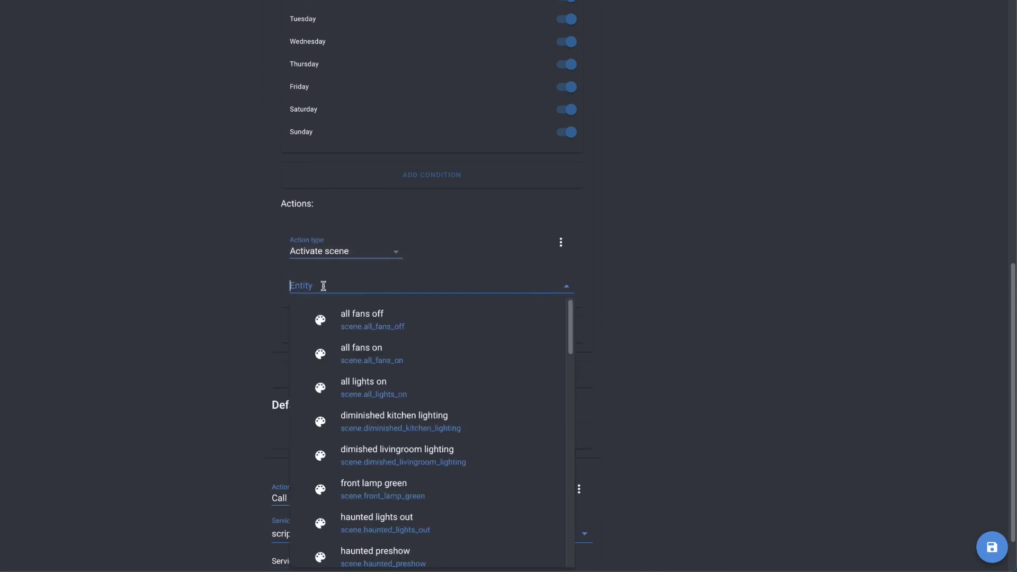
scroll(470, 323, "down", 5)
left_click(471, 322)
Add Option 2 with a 05:30:00 time condition that activates scene.diminished_kitchen_lighting.
scroll(630, 354, "down", 2)
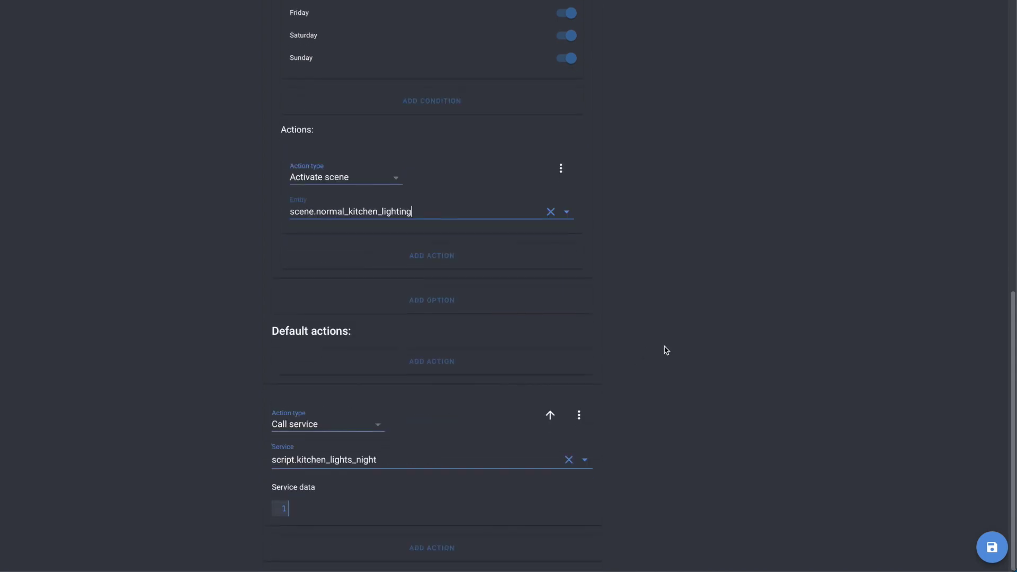
left_click(424, 301)
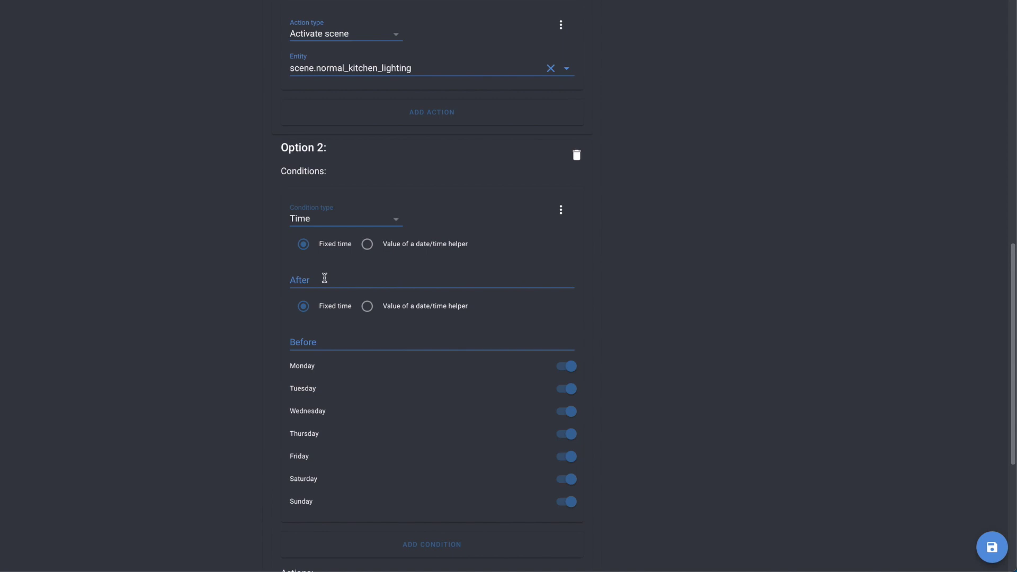
left_click(324, 278)
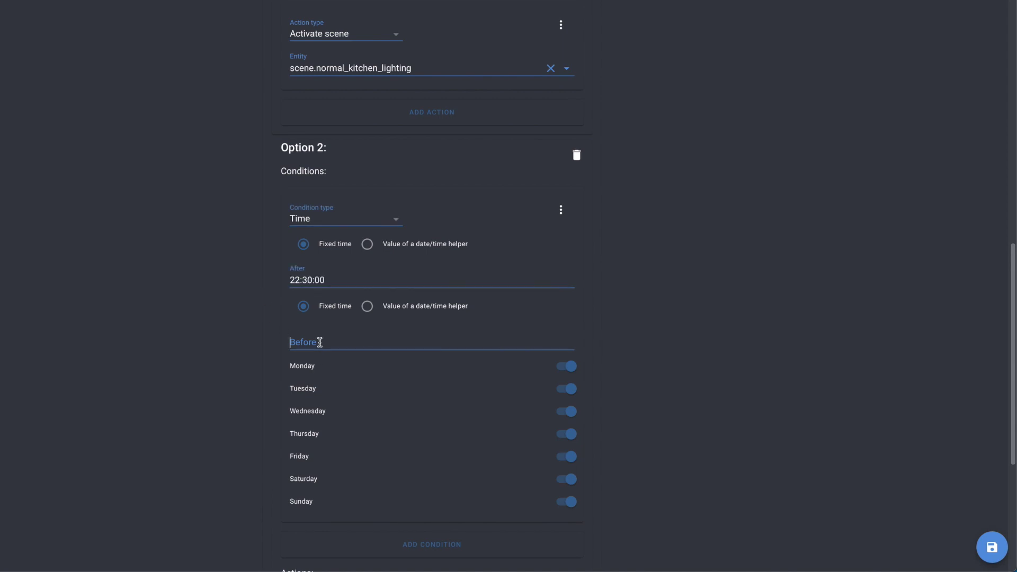
type("05:30:00")
scroll(409, 379, "down", 5)
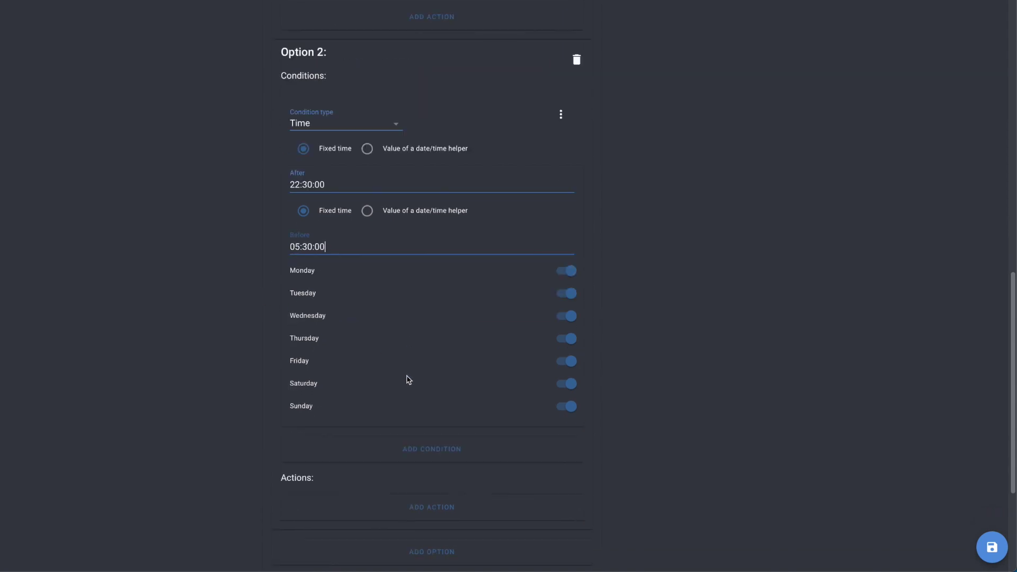
left_click(436, 314)
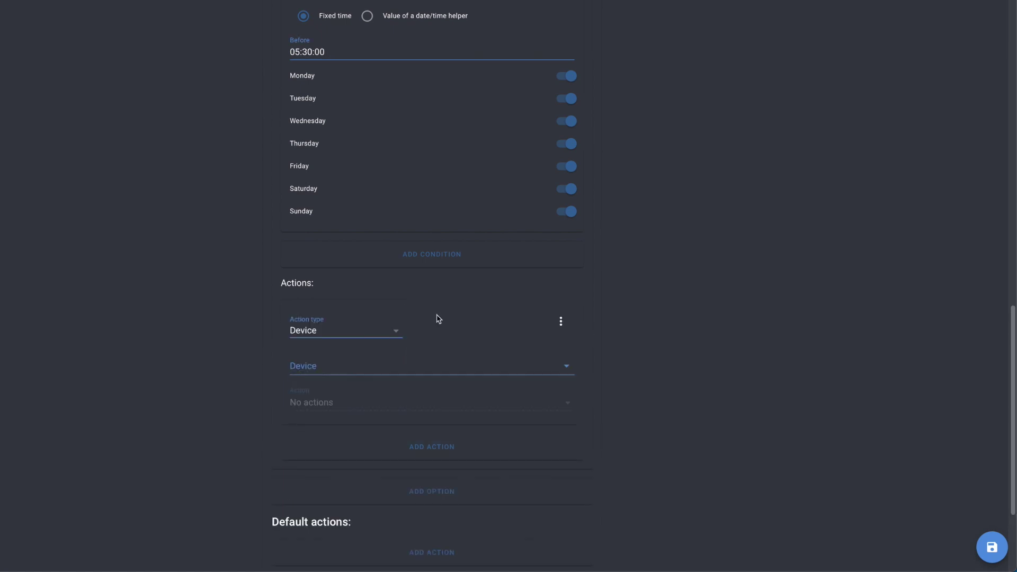
left_click(370, 334)
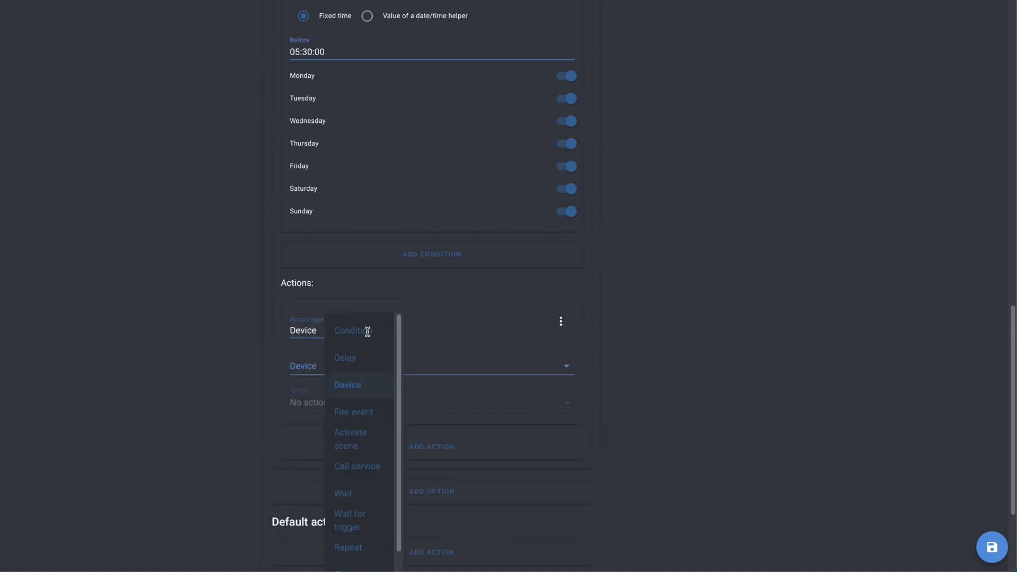
left_click(353, 433)
left_click(338, 363)
left_click(344, 389)
Follow with a 00:18:00 delay, then activate scene.kitchen_lighting_off.
left_click(348, 408)
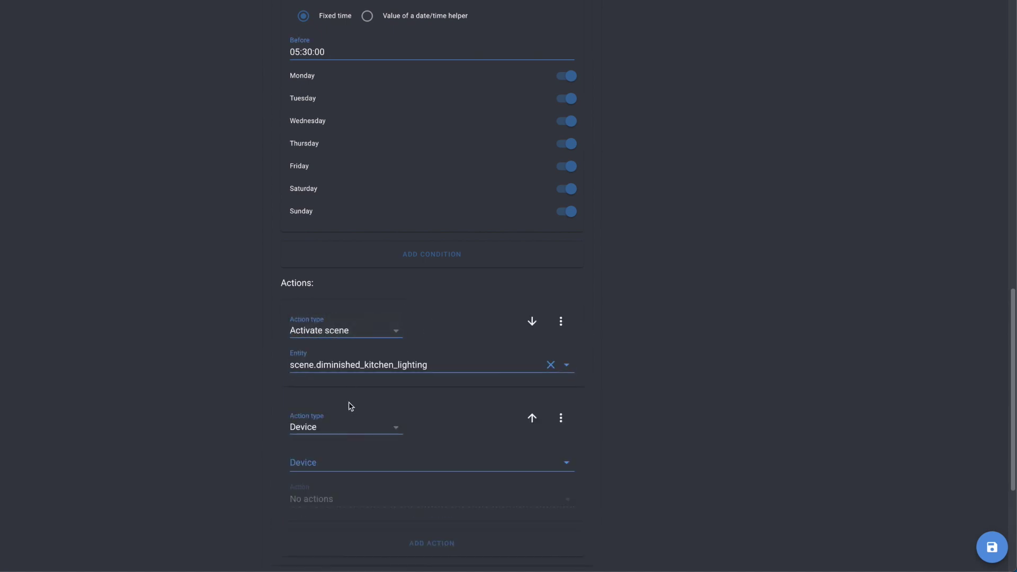
left_click(337, 423)
left_click(343, 454)
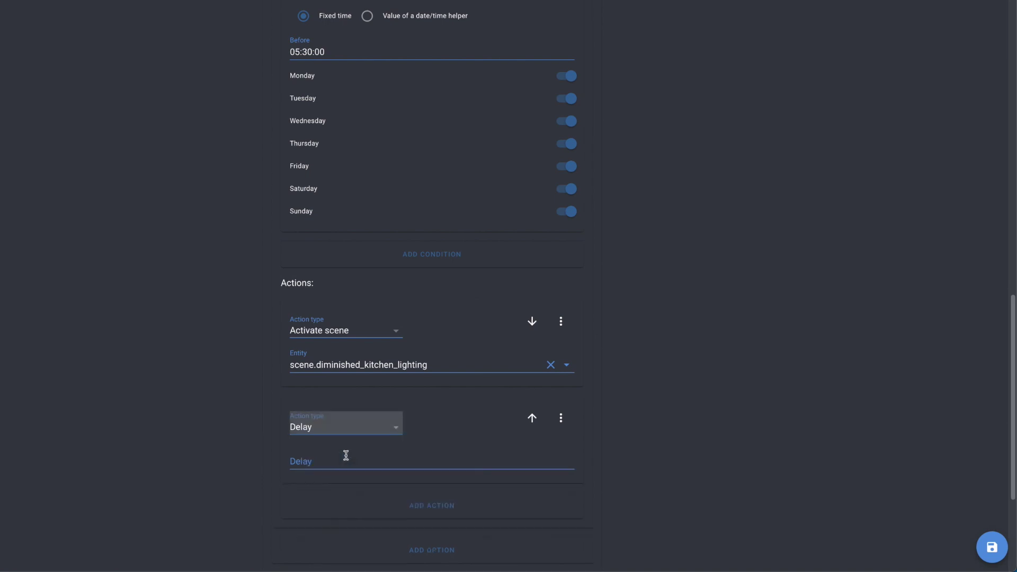
left_click(338, 460)
type("00:18:00")
scroll(383, 382, "down", 3)
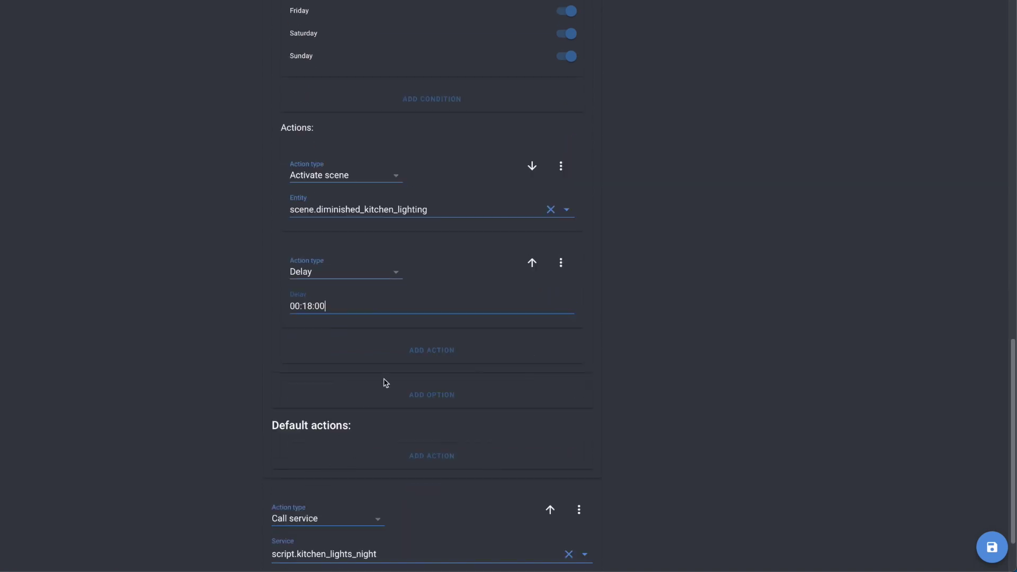
left_click(395, 353)
left_click(352, 368)
left_click(340, 404)
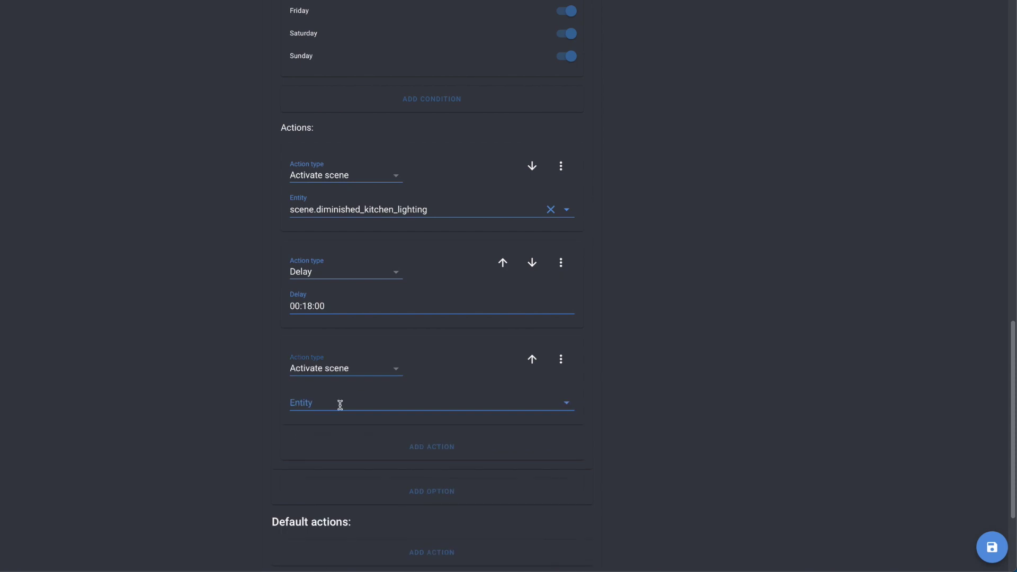
left_click(340, 404)
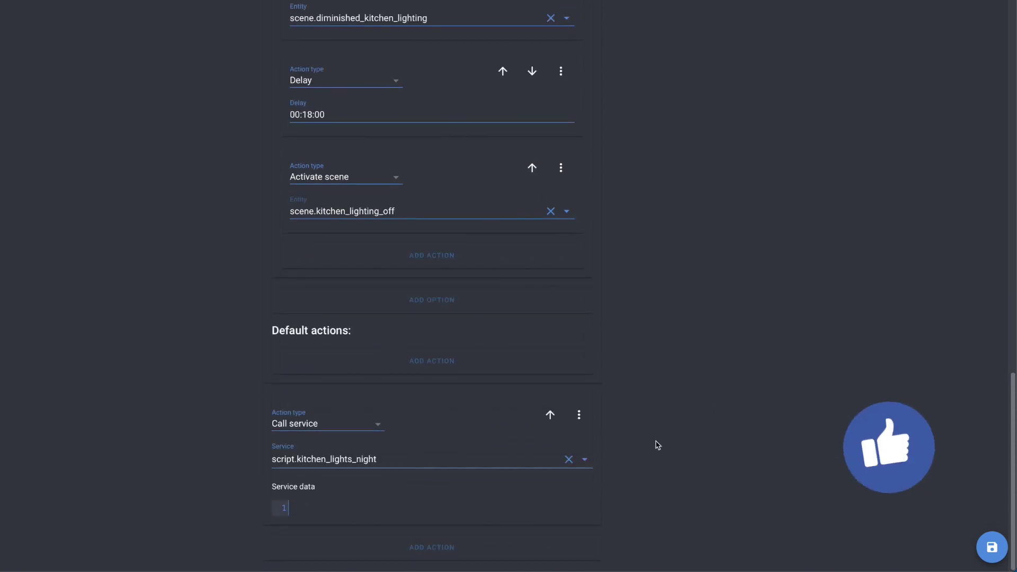
left_click(579, 414)
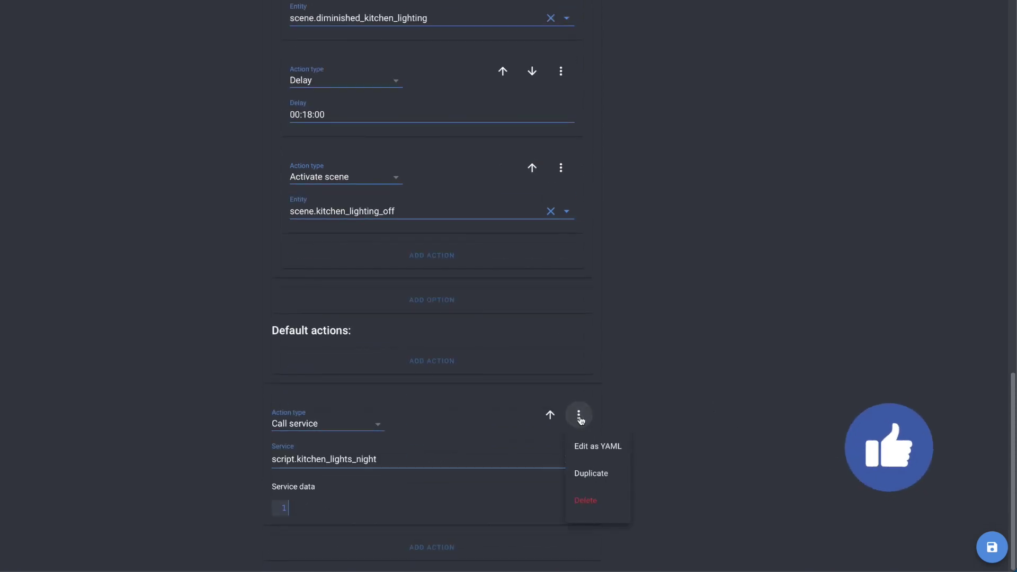
Delete the kitchen_lights_night script call action and confirm.
left_click(597, 501)
left_click(386, 229)
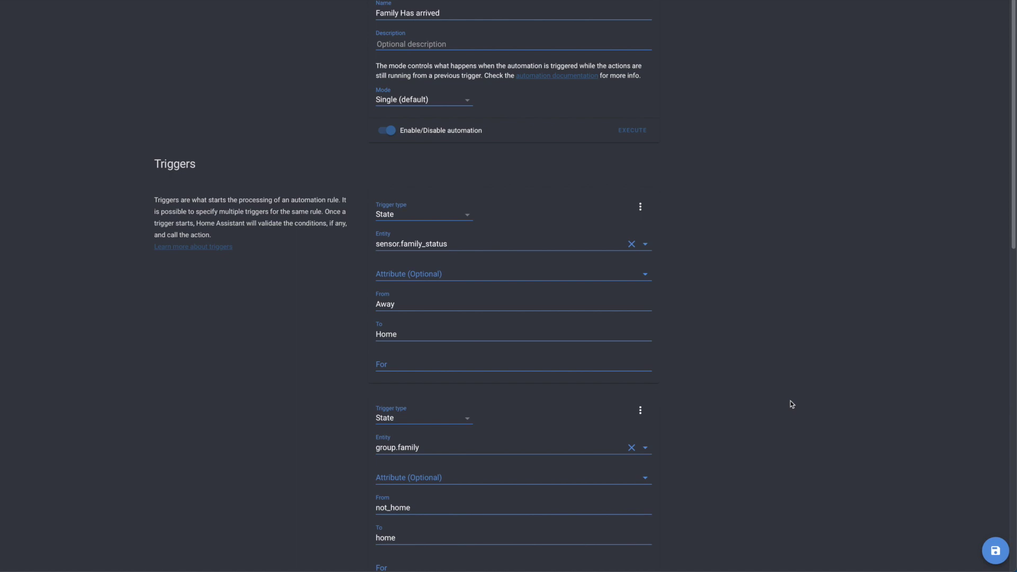
Scroll through the Family Has arrived automation to review its triggers, condition and action.
scroll(794, 404, "down", 1)
scroll(795, 404, "down", 1)
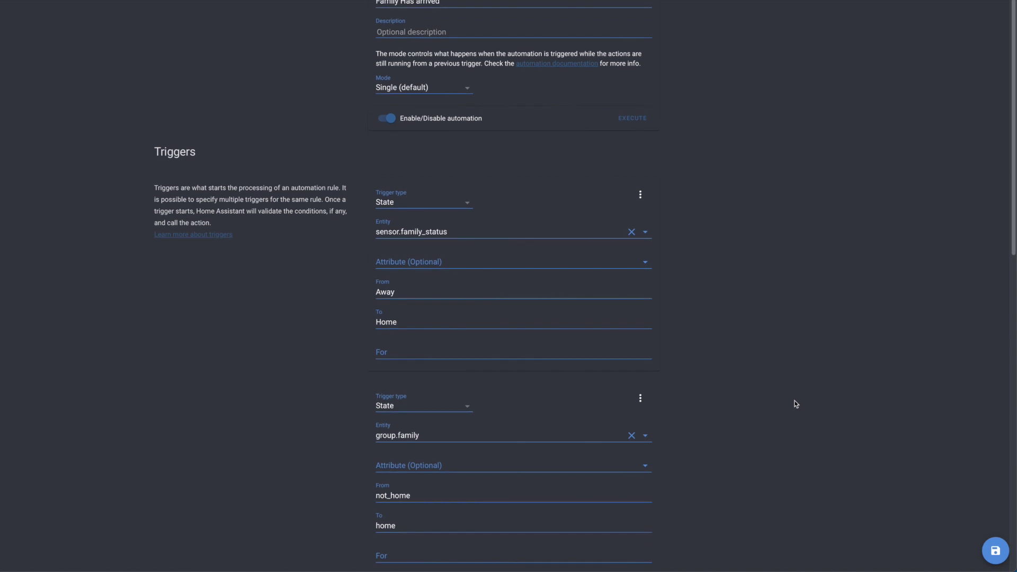
scroll(795, 404, "down", 3)
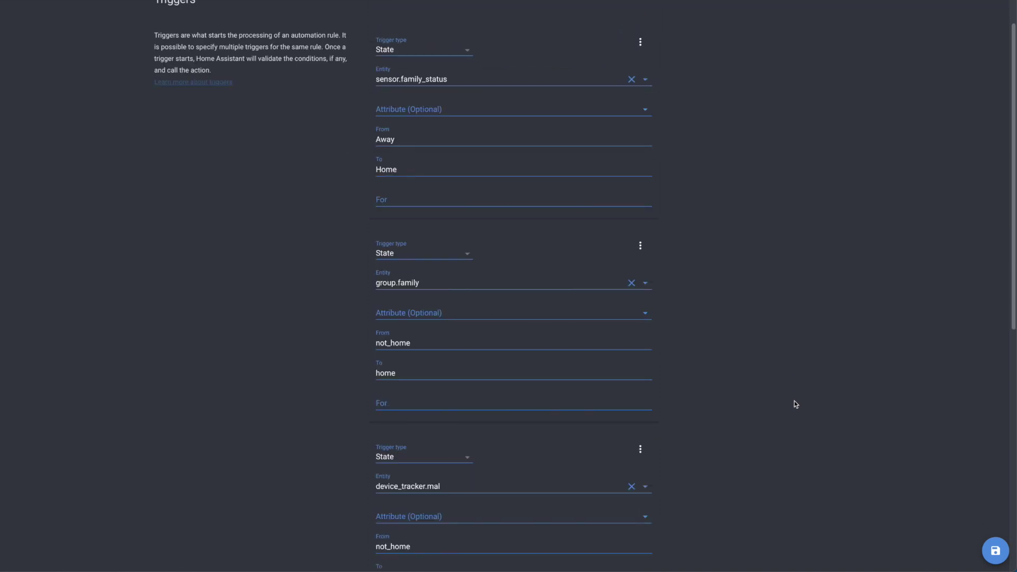
scroll(794, 401, "down", 7)
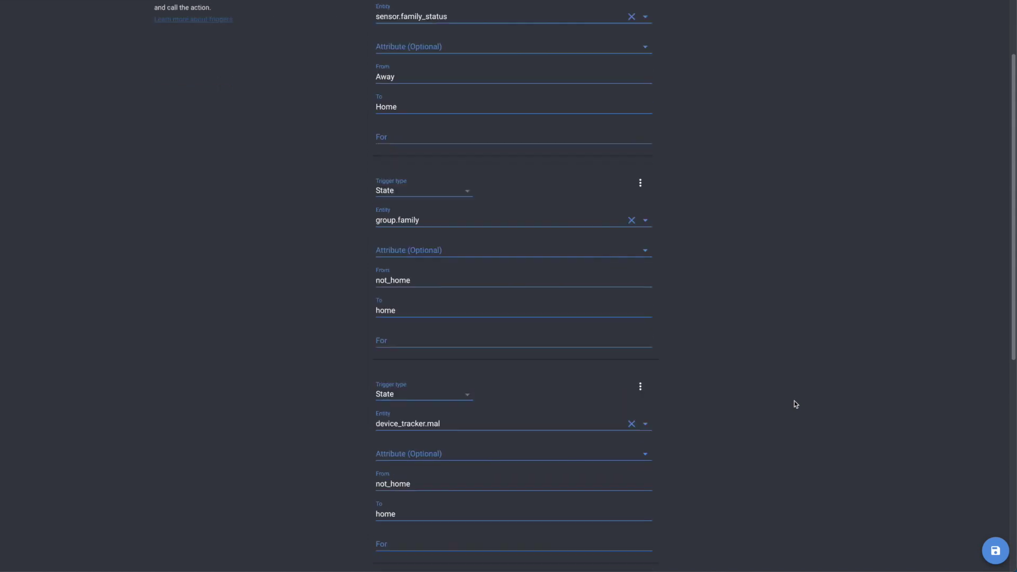
scroll(794, 401, "down", 3)
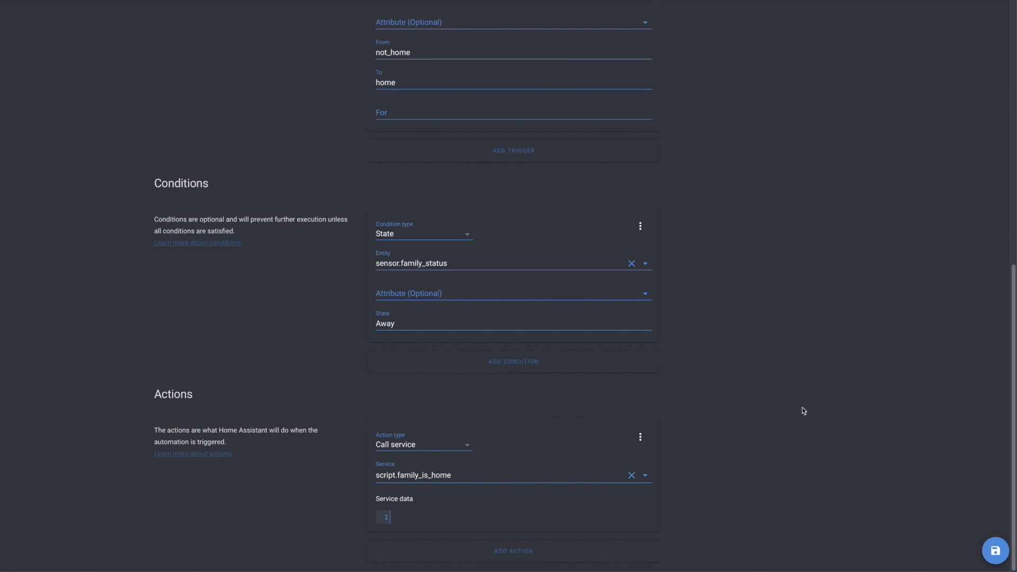
scroll(810, 416, "up", 15)
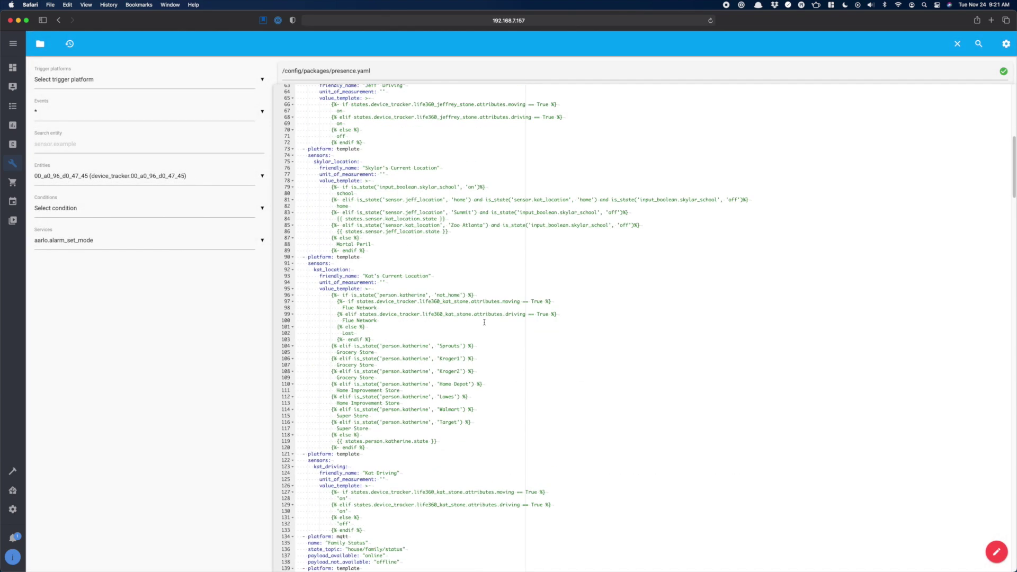
Scroll presence.yaml down to the per-person home-arrival automations.
scroll(484, 324, "down", 6)
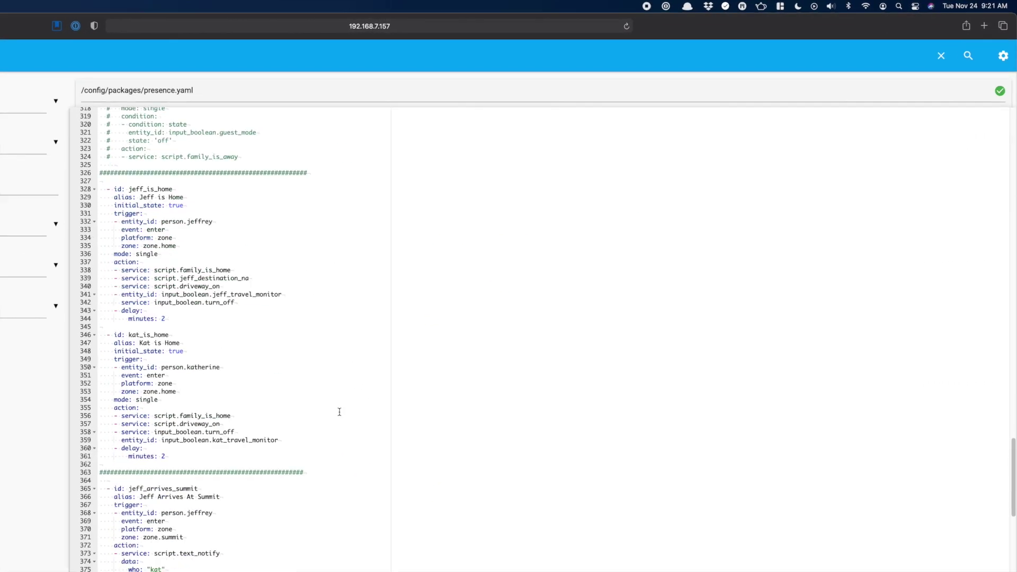
scroll(321, 418, "down", 2)
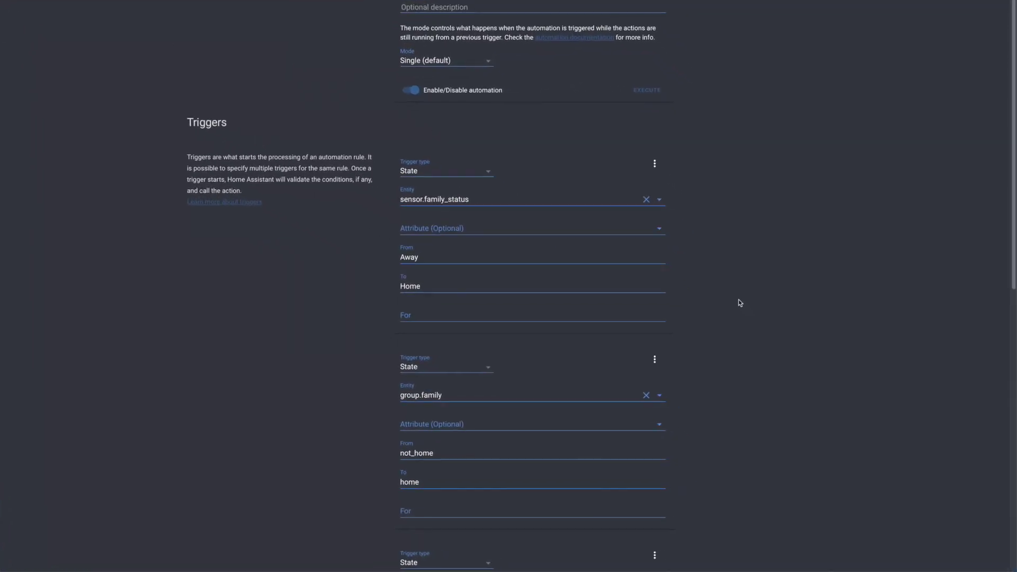
Change the second trigger into a Zone trigger for the first person entering zone.home.
scroll(713, 275, "down", 8)
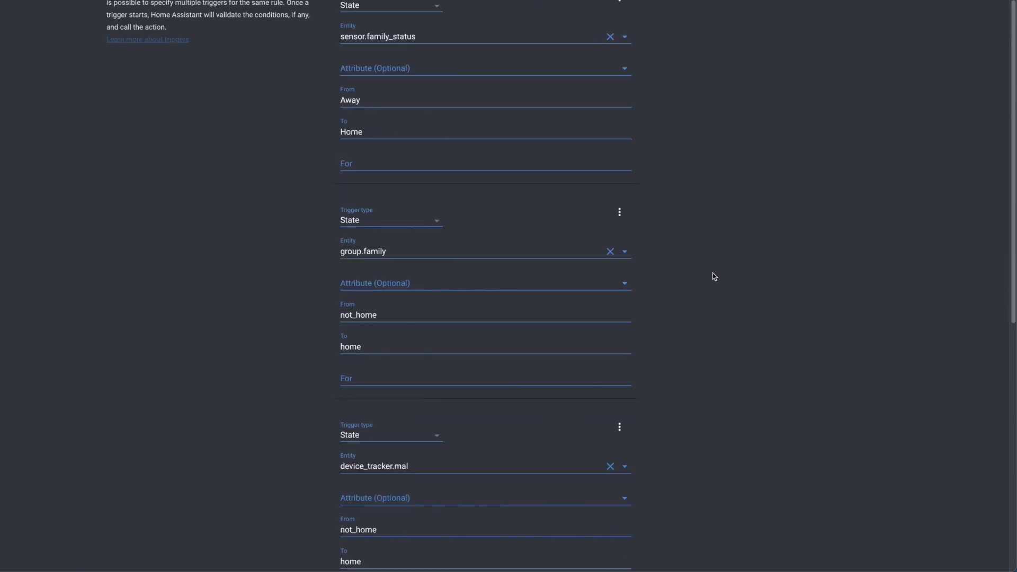
scroll(716, 274, "up", 9)
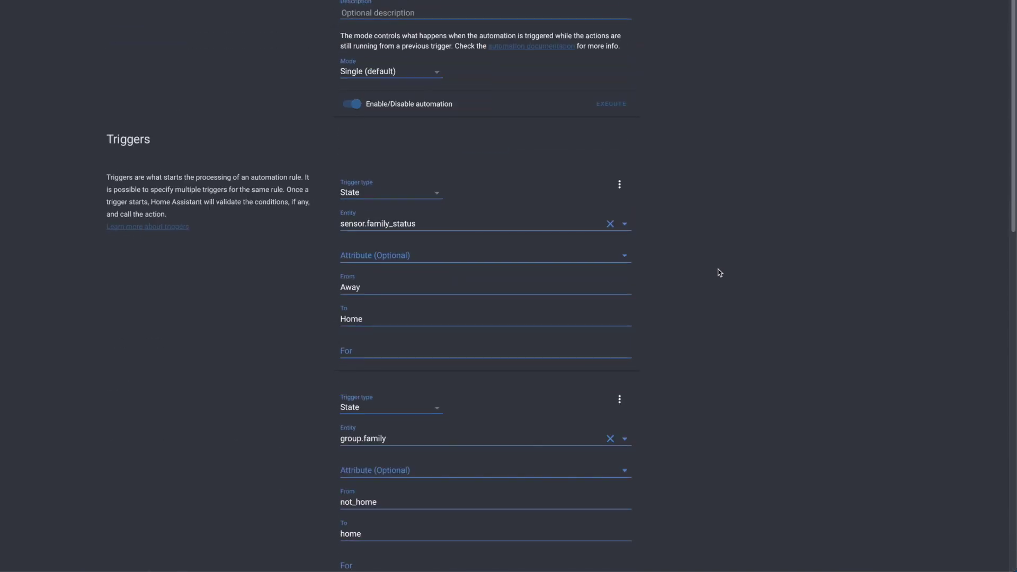
scroll(719, 272, "down", 3)
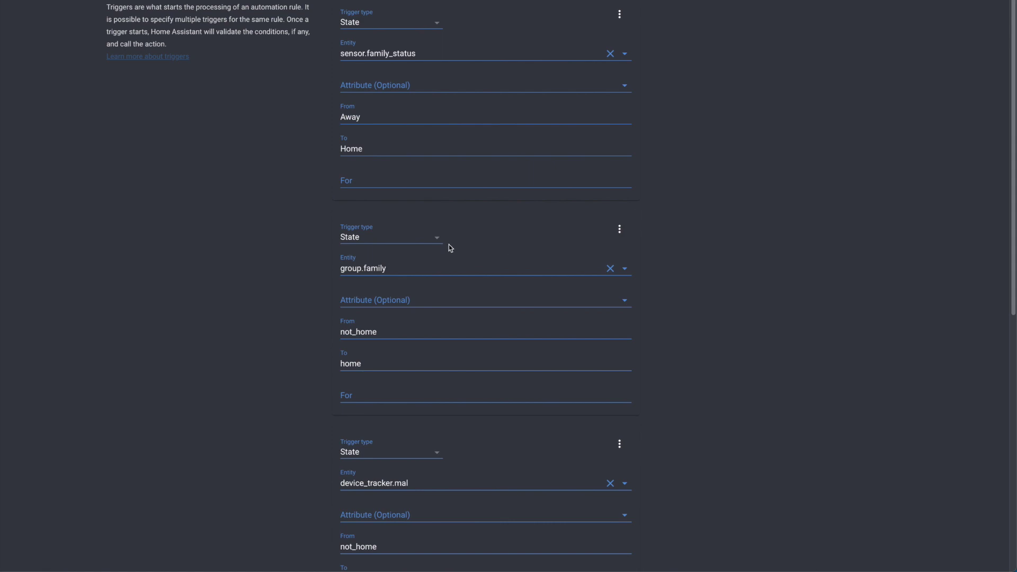
left_click(439, 241)
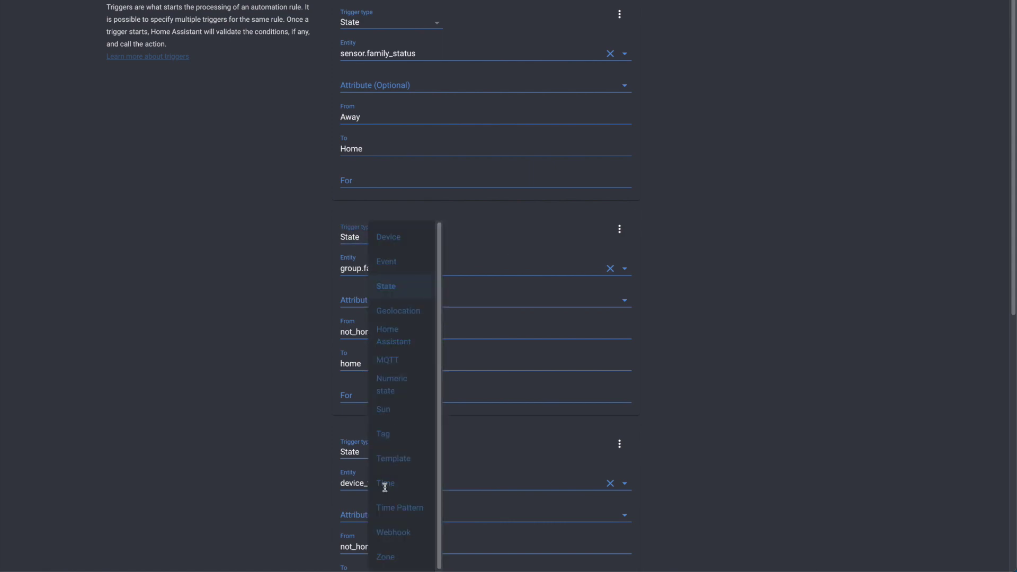
left_click(388, 550)
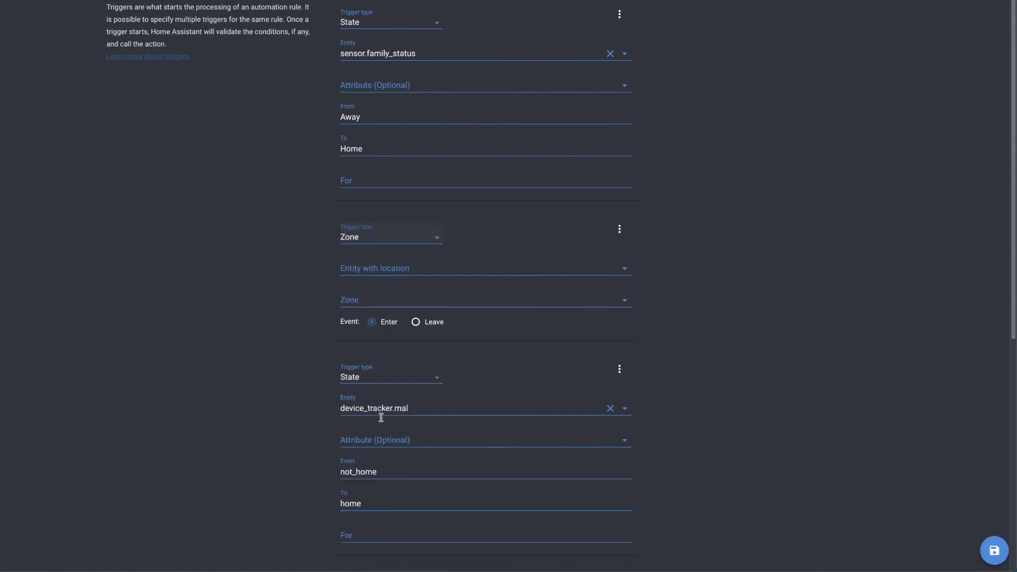
left_click(377, 300)
type("Home")
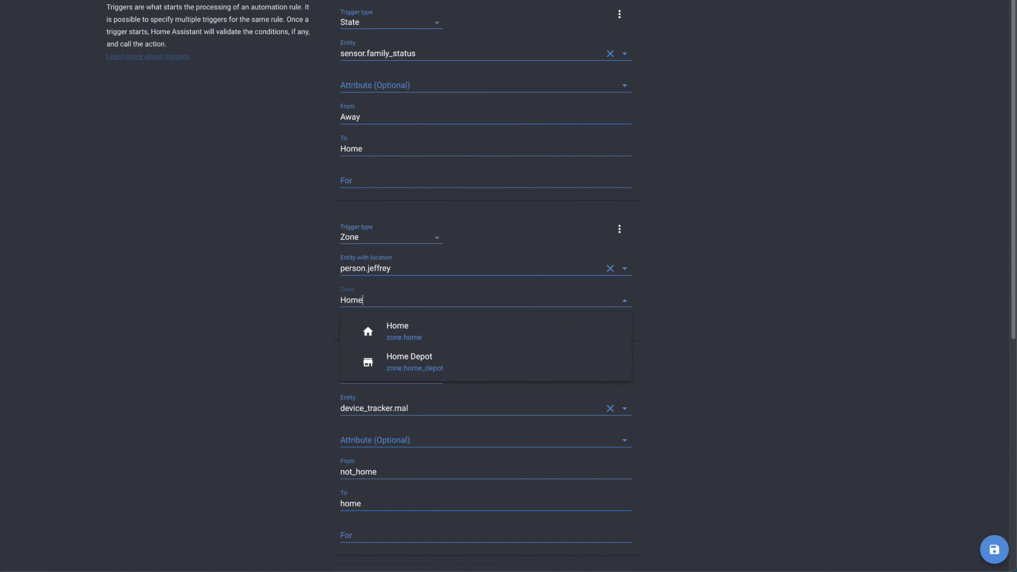
left_click(398, 327)
Duplicate the zone trigger and switch the copy to the second family member's person entity.
left_click(619, 229)
left_click(663, 325)
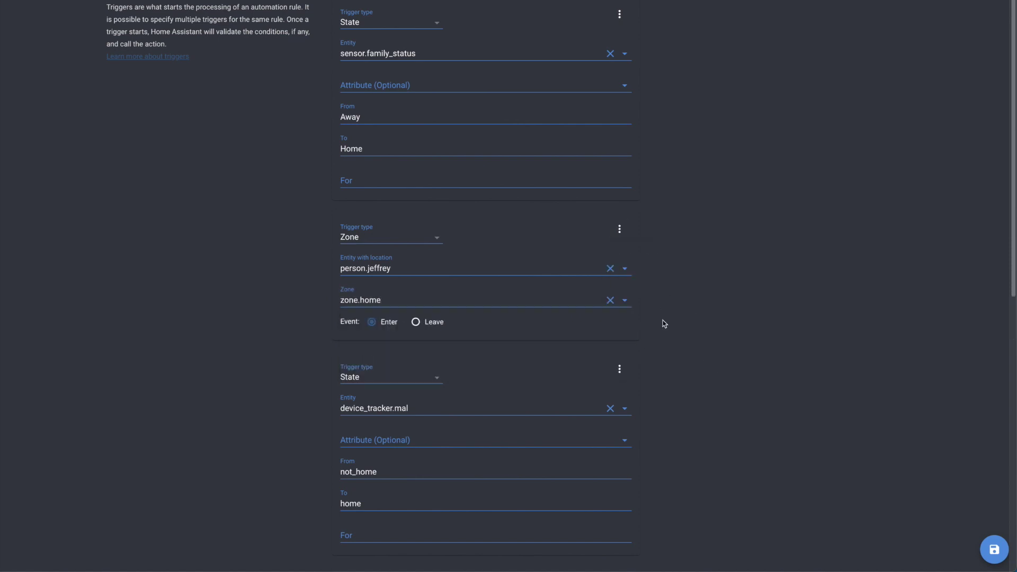
scroll(670, 370, "down", 6)
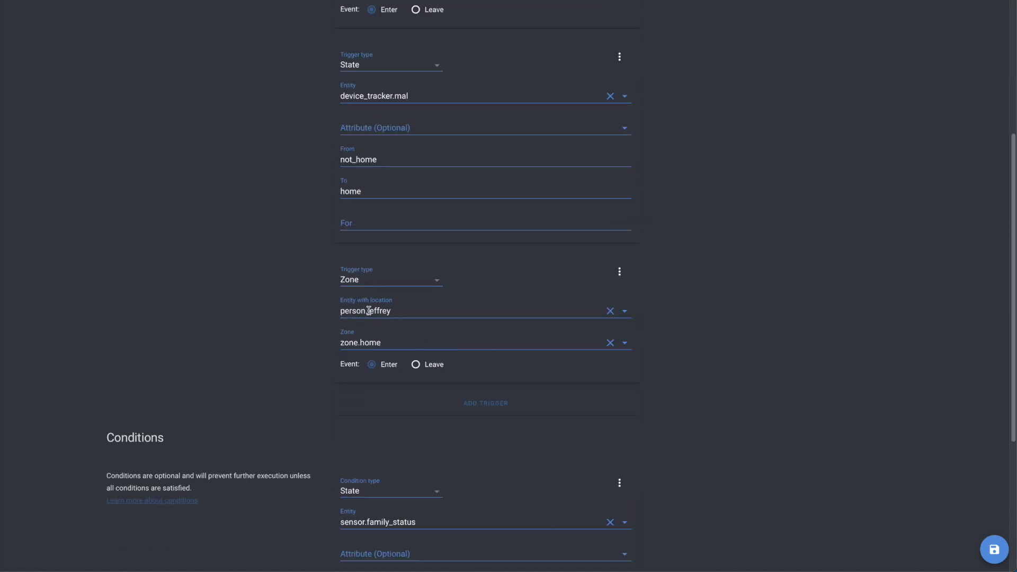
left_click_drag(368, 311, 431, 308)
type("kather")
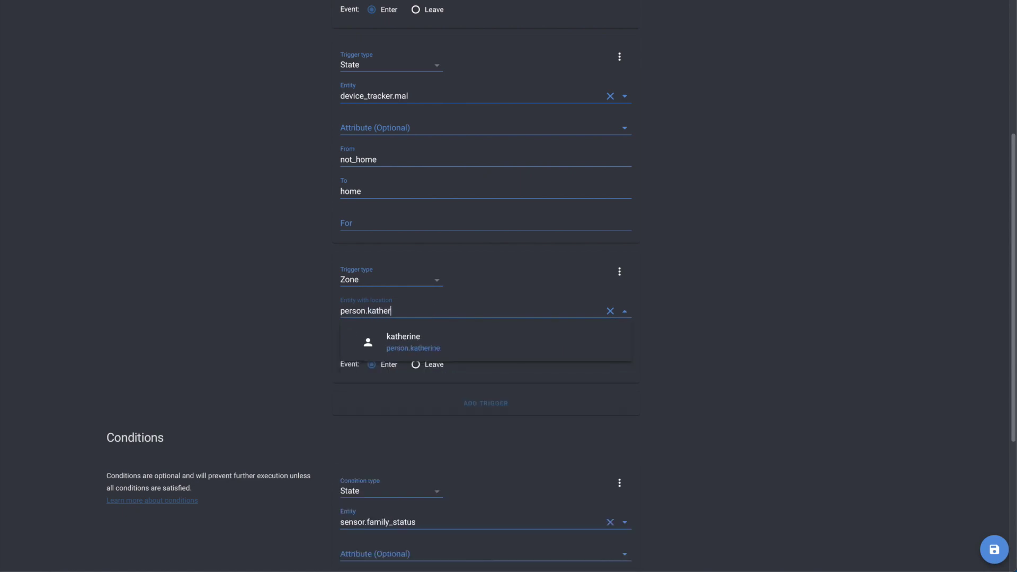
type("in")
left_click(417, 344)
scroll(736, 390, "down", 1)
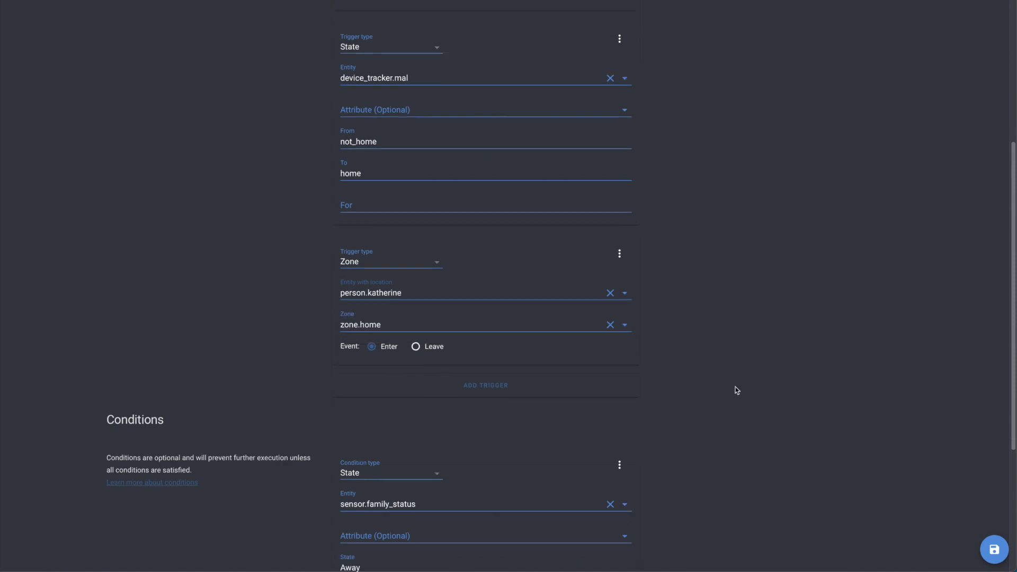
scroll(735, 391, "down", 3)
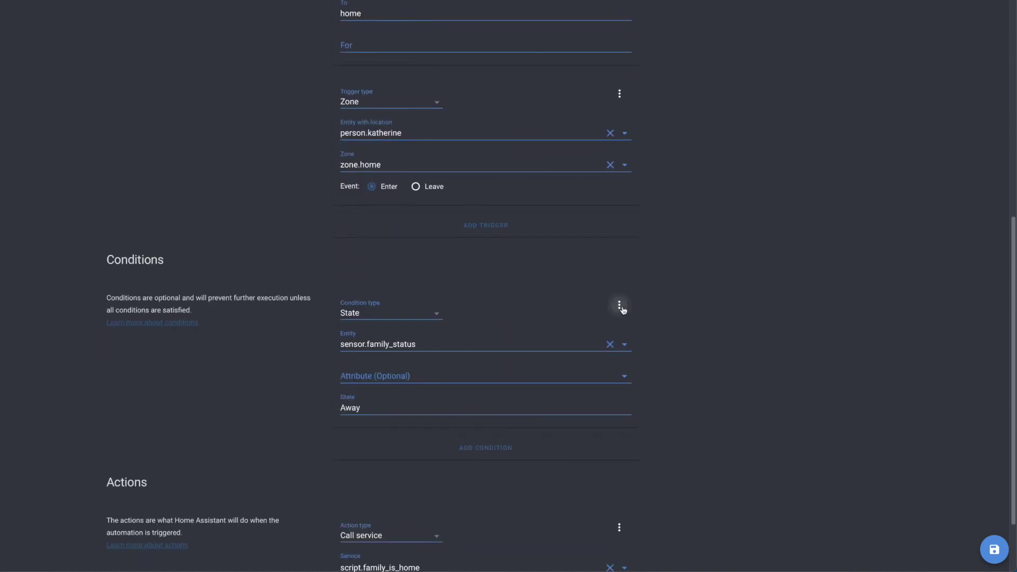
left_click(623, 310)
Delete the family_status state condition and add a Choose action whose Option 1 uses the pasted friendly_name template.
left_click(635, 381)
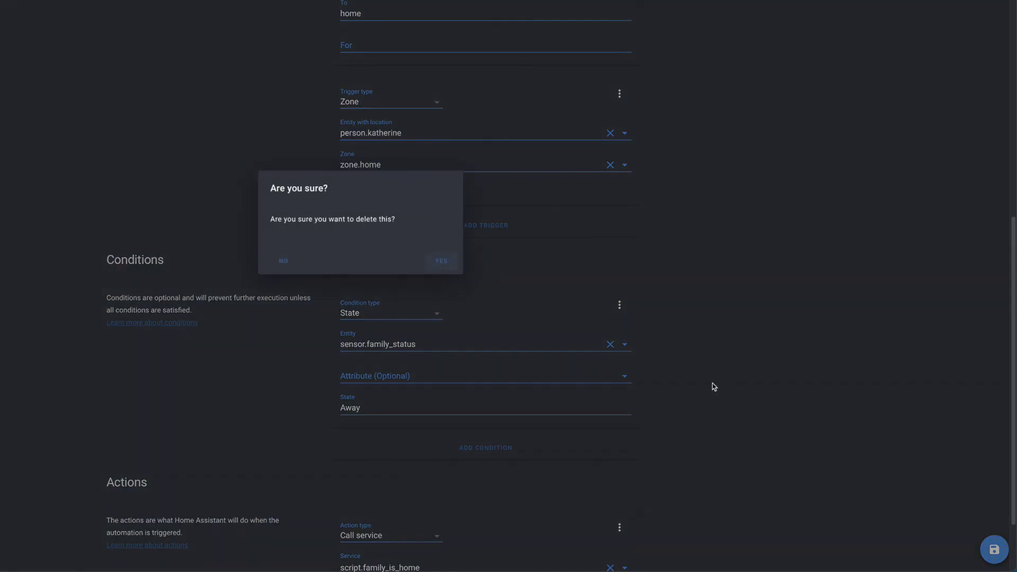
left_click(450, 262)
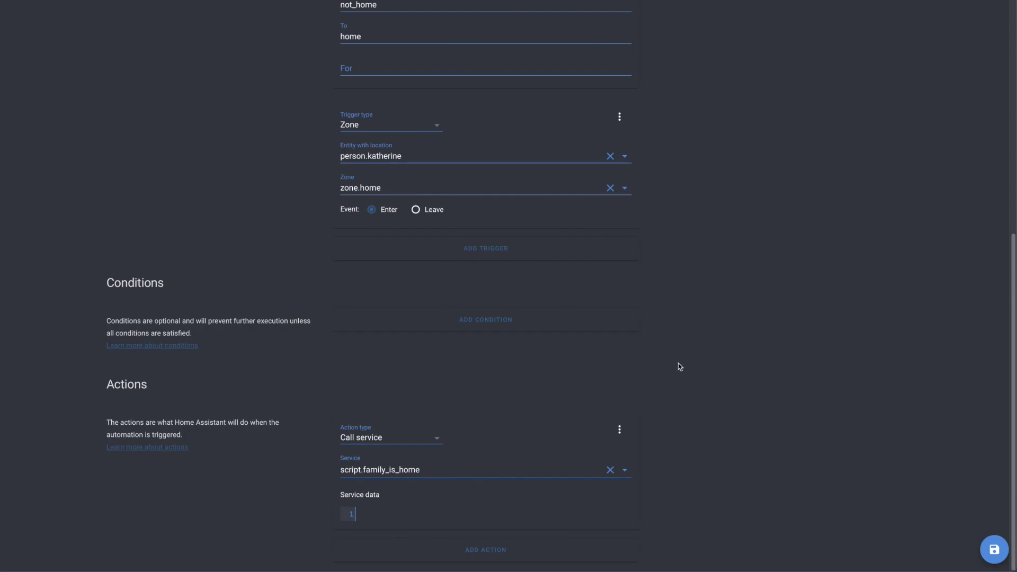
left_click(491, 549)
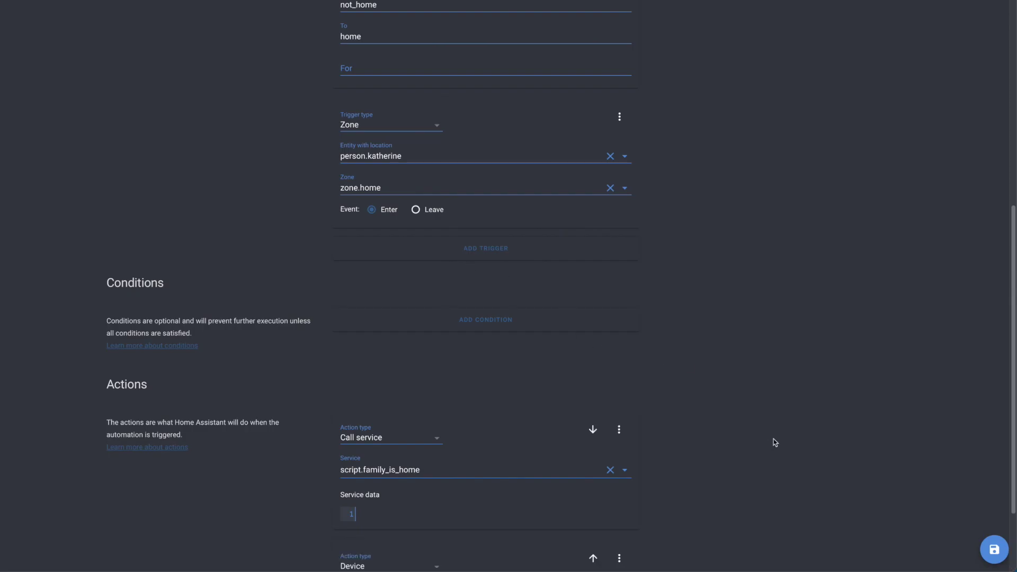
scroll(771, 437, "down", 3)
left_click(390, 444)
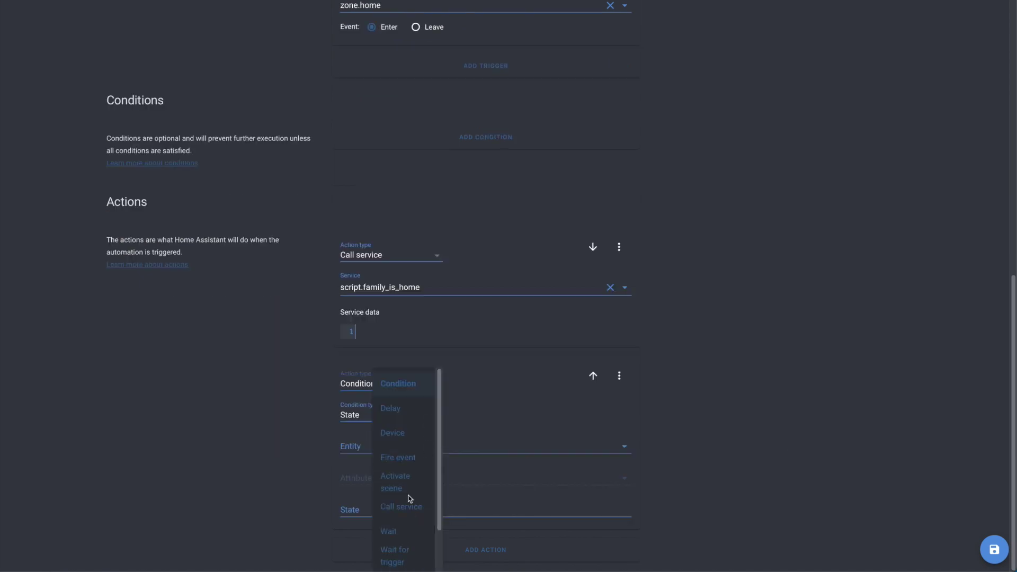
scroll(408, 508, "down", 3)
left_click(390, 554)
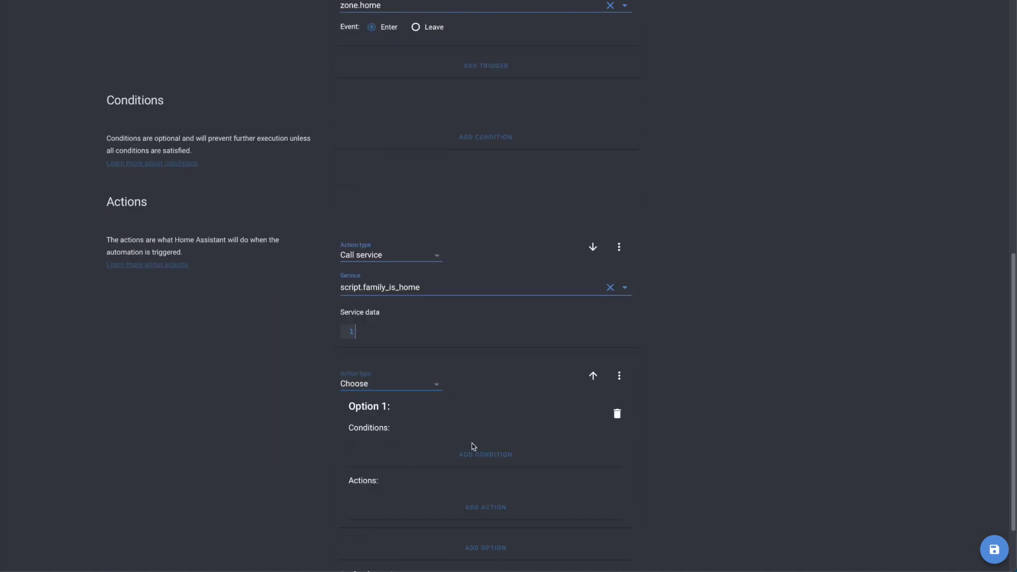
scroll(715, 445, "down", 2)
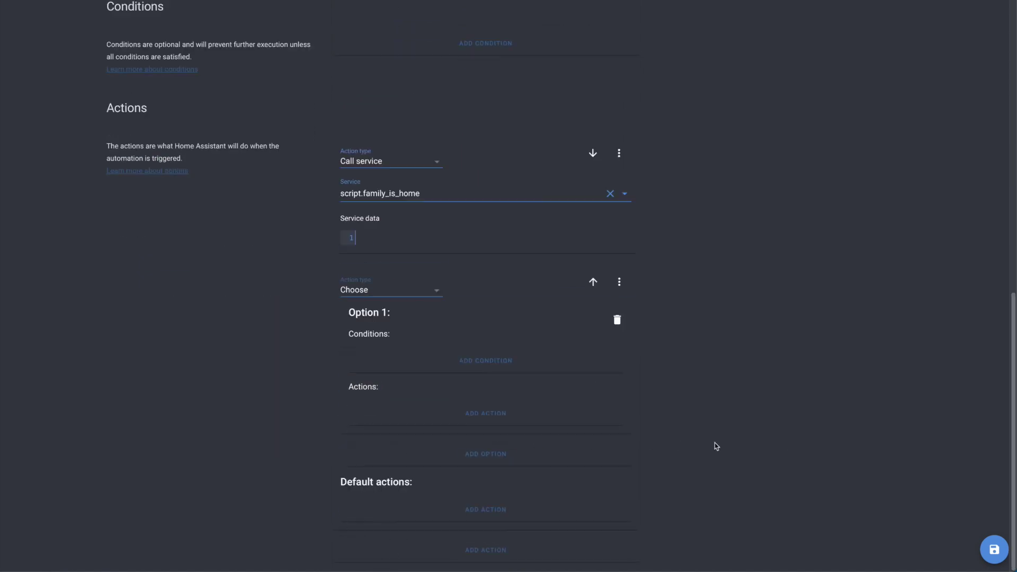
left_click(489, 363)
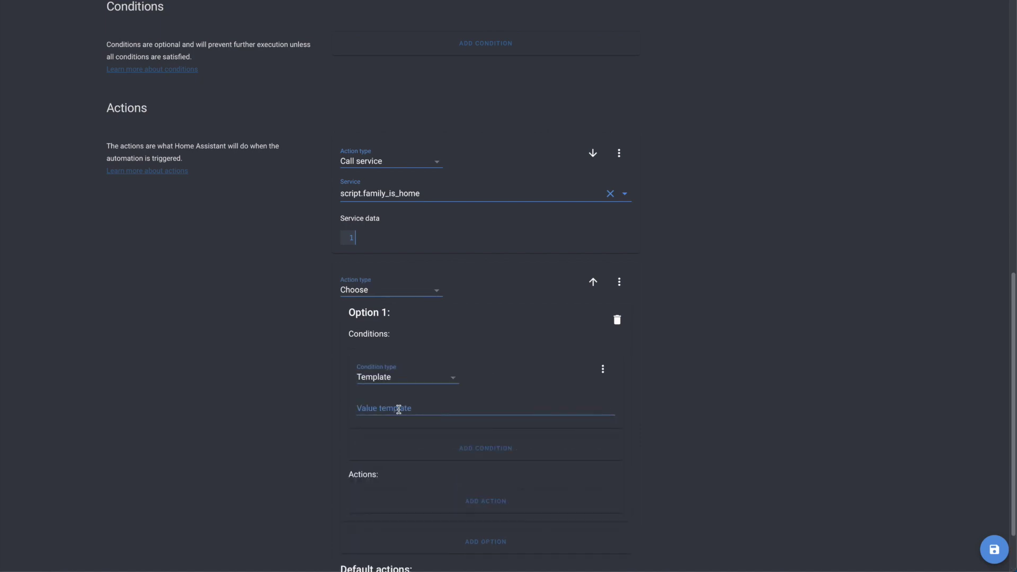
type("{{ trigger.to_state.attributes.friendly_name == \"jeffrey\" }}")
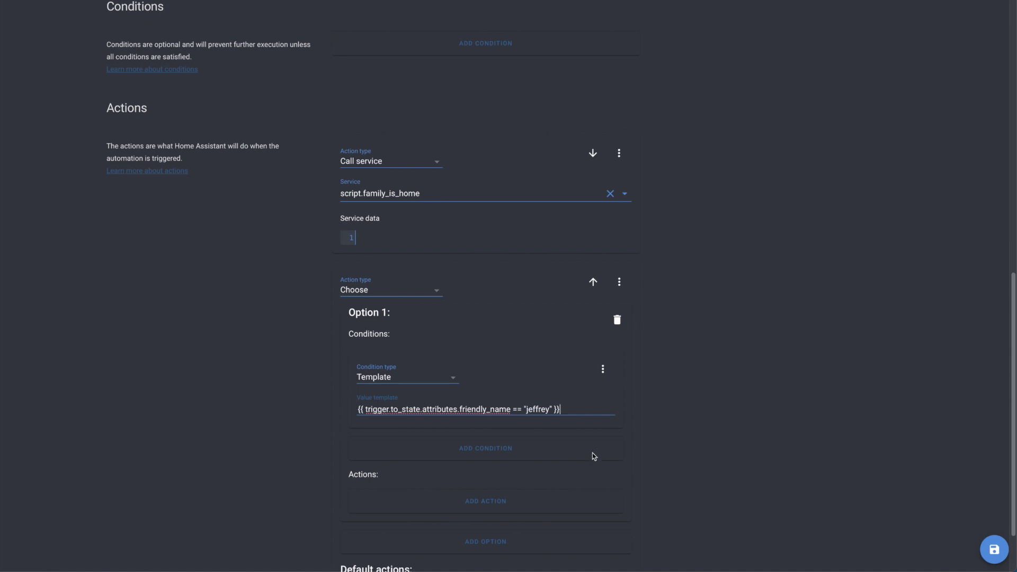
Make Option 1 call the first person's destination_na script.
scroll(583, 454, "down", 2)
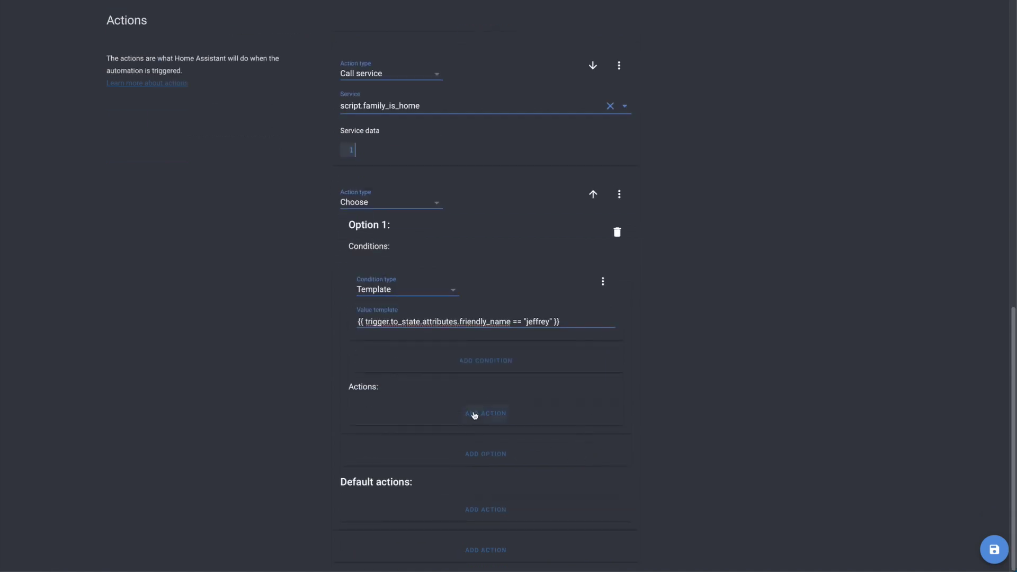
left_click(474, 414)
left_click(455, 432)
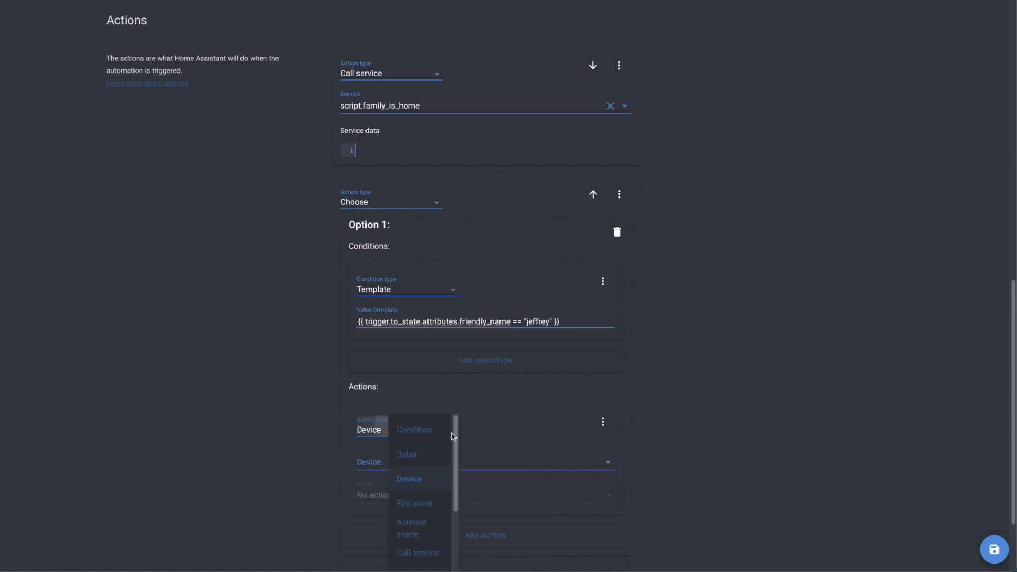
left_click(424, 528)
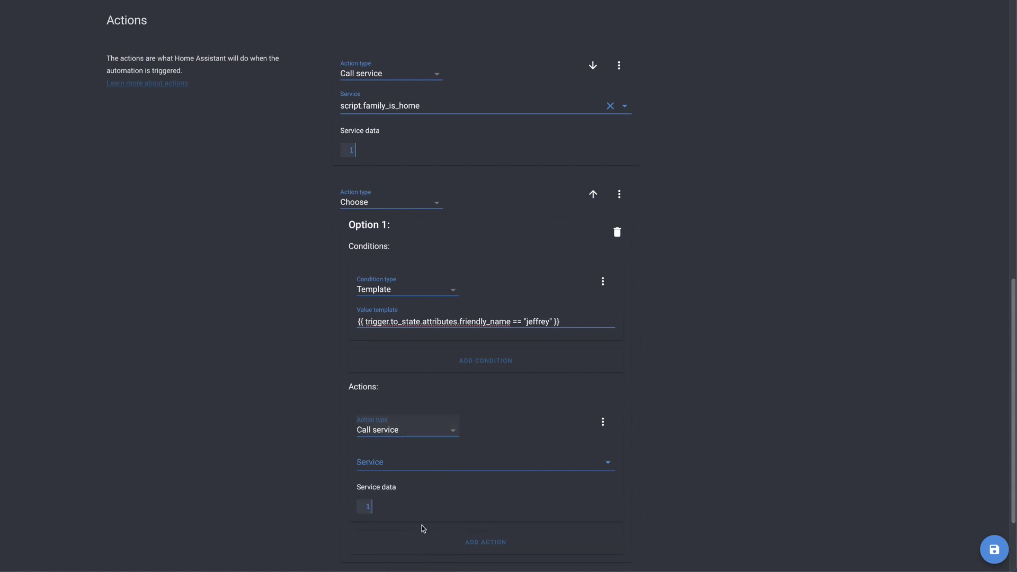
left_click(396, 465)
type("desti")
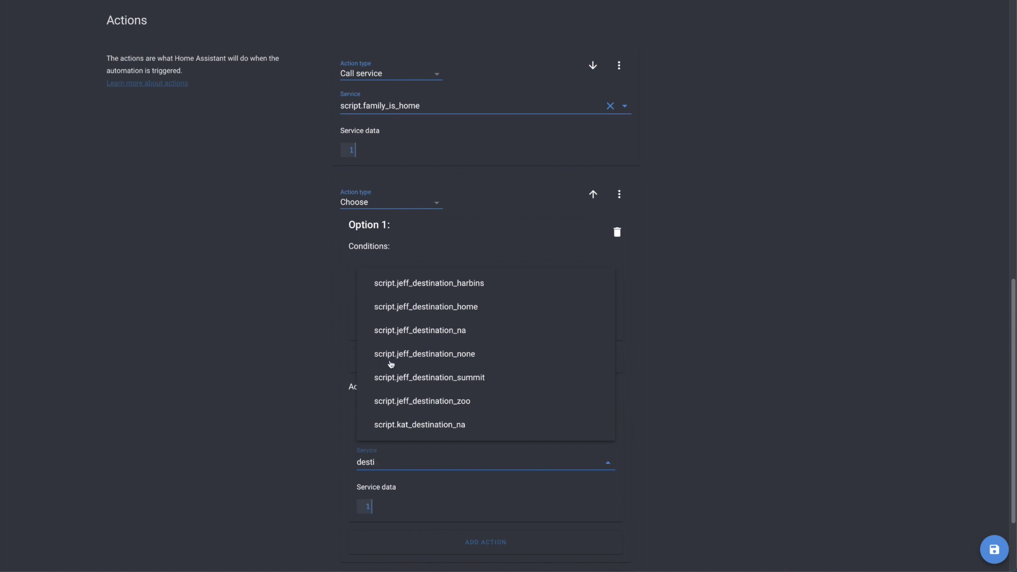
left_click(431, 331)
scroll(530, 408, "down", 3)
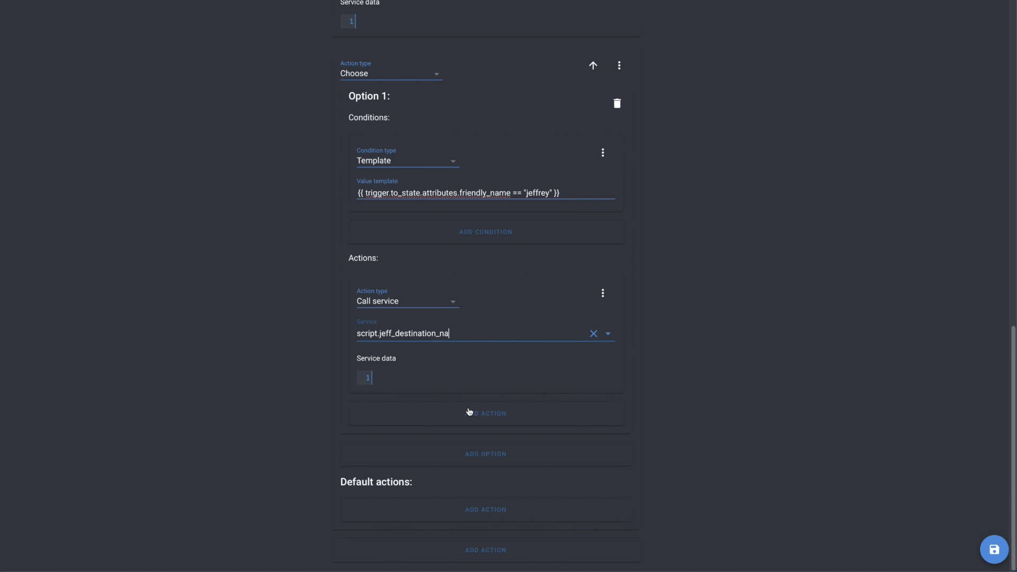
Add an input_boolean.turn_off call for the first person's travel monitor boolean.
left_click(544, 416)
left_click(458, 434)
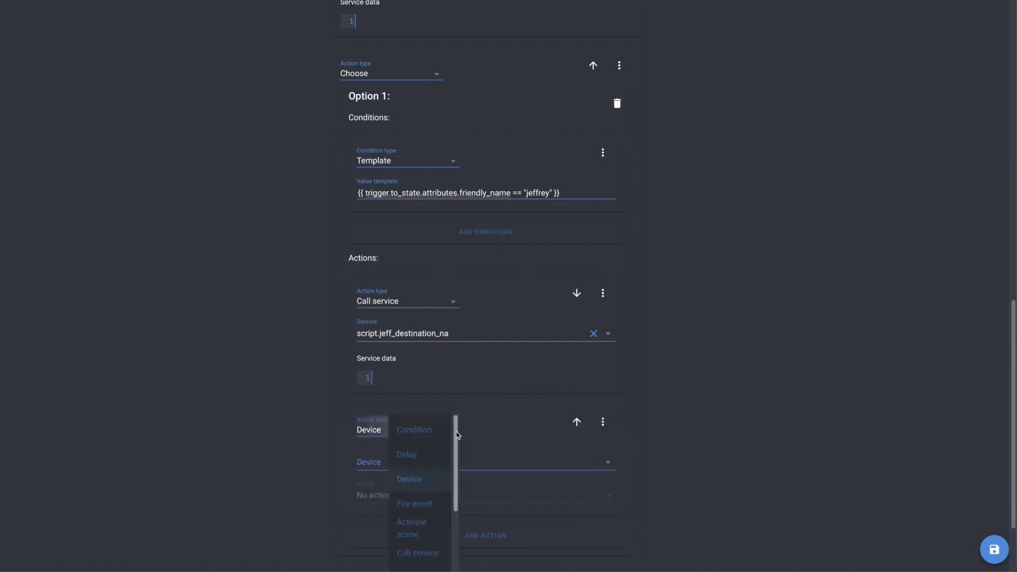
left_click(424, 539)
left_click(384, 465)
type("input_boolean.turn_off")
left_click(433, 492)
type("monit")
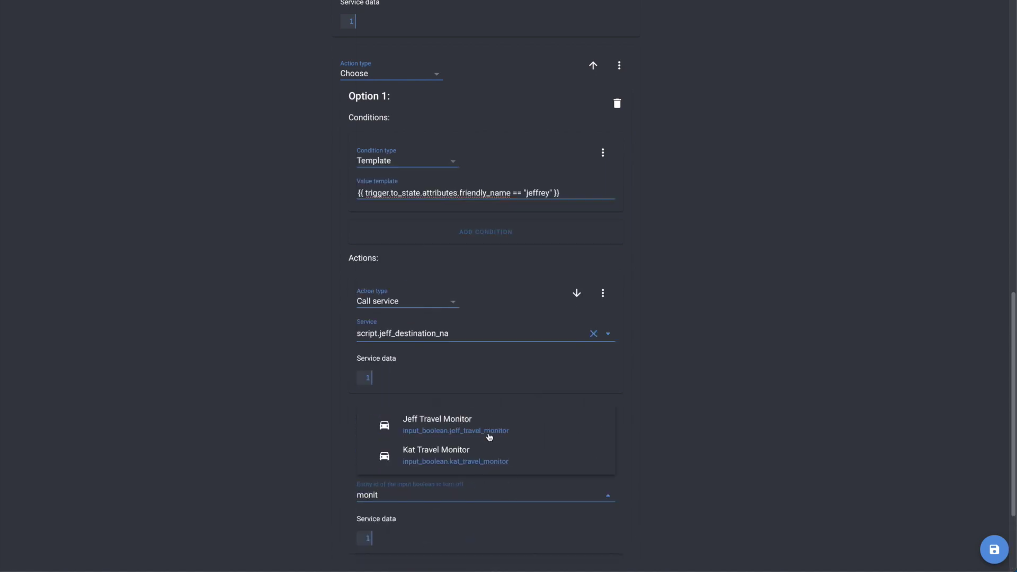
left_click(493, 430)
scroll(743, 442, "down", 3)
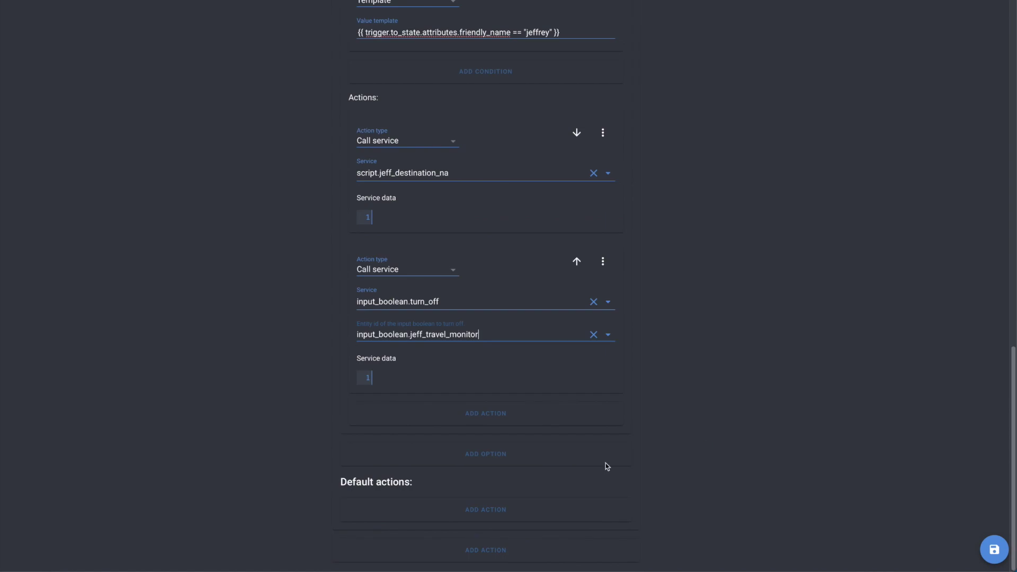
Add Option 2 with a pasted template condition matching the second person's friendly name.
left_click(492, 458)
scroll(451, 462, "down", 3)
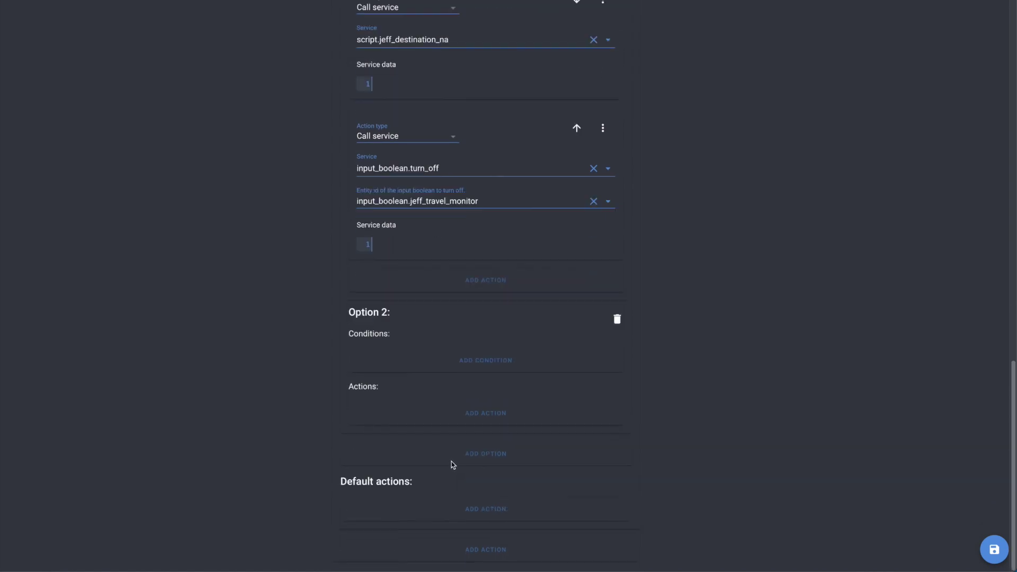
left_click(489, 363)
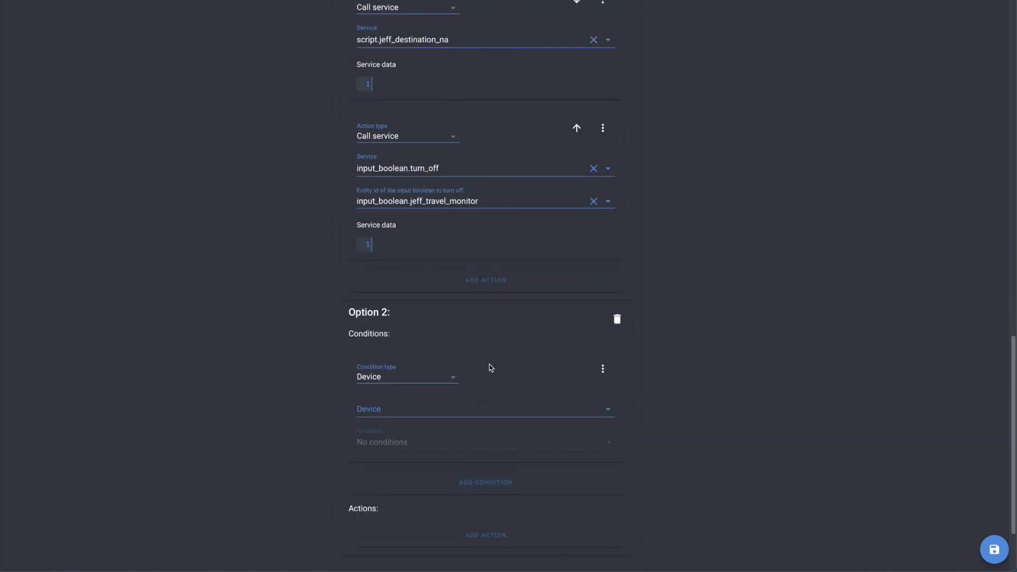
left_click(456, 379)
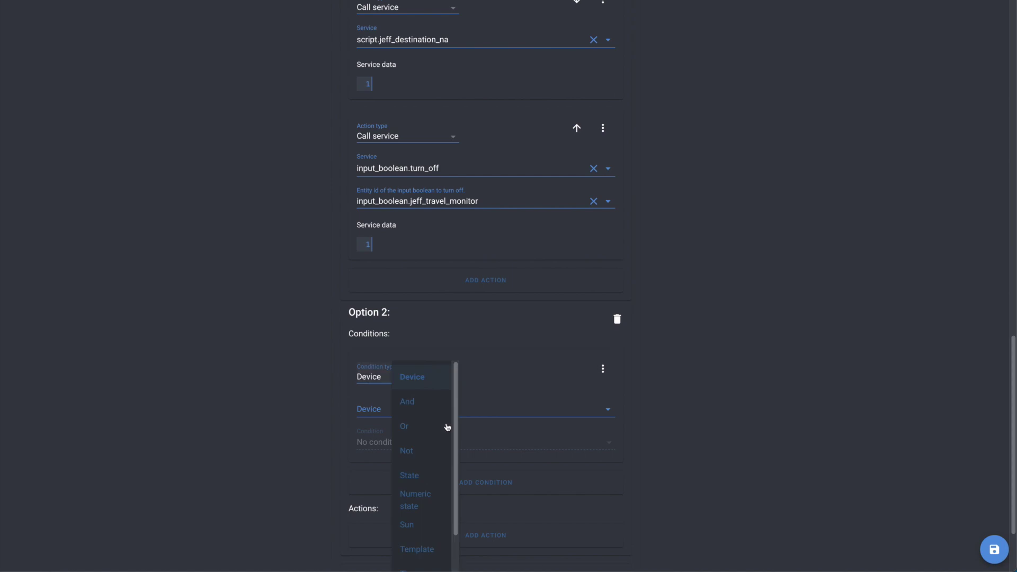
left_click(414, 551)
type("{{ trigger.to_state.attributes.friendly_name ==\"katherine\" }}")
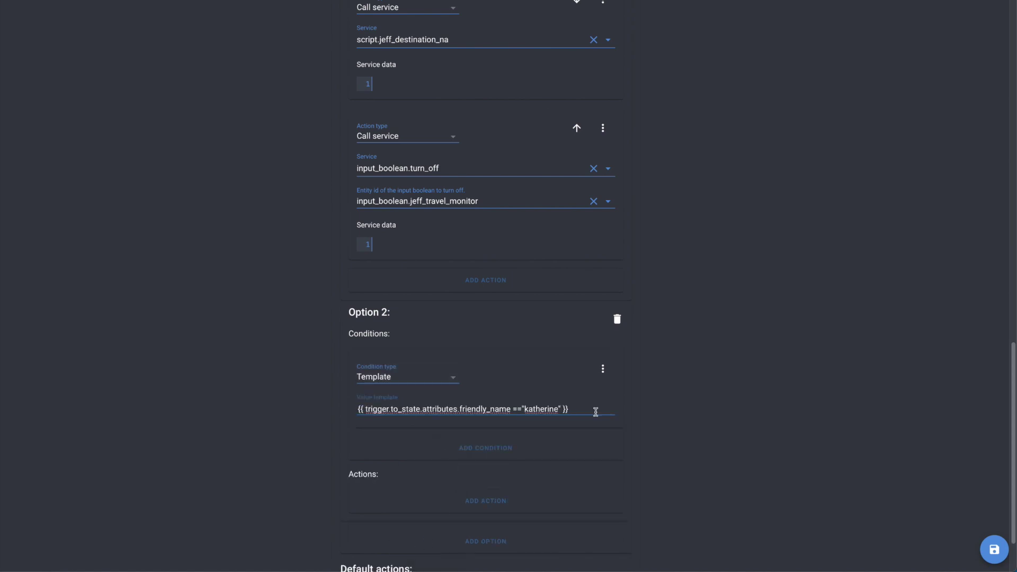
scroll(598, 424, "down", 2)
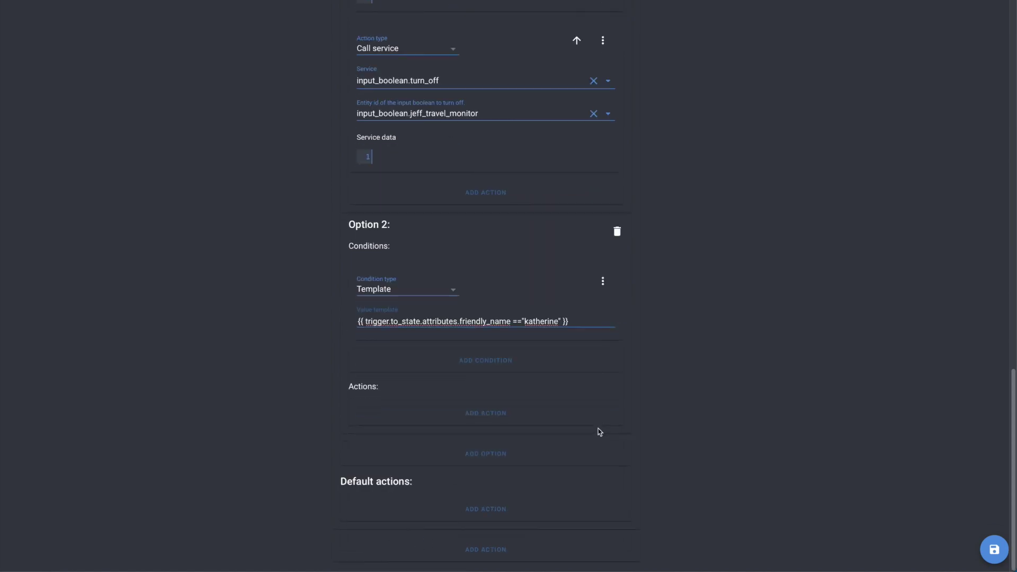
End the automation with a call-service action running script.driveway_on.
left_click(500, 414)
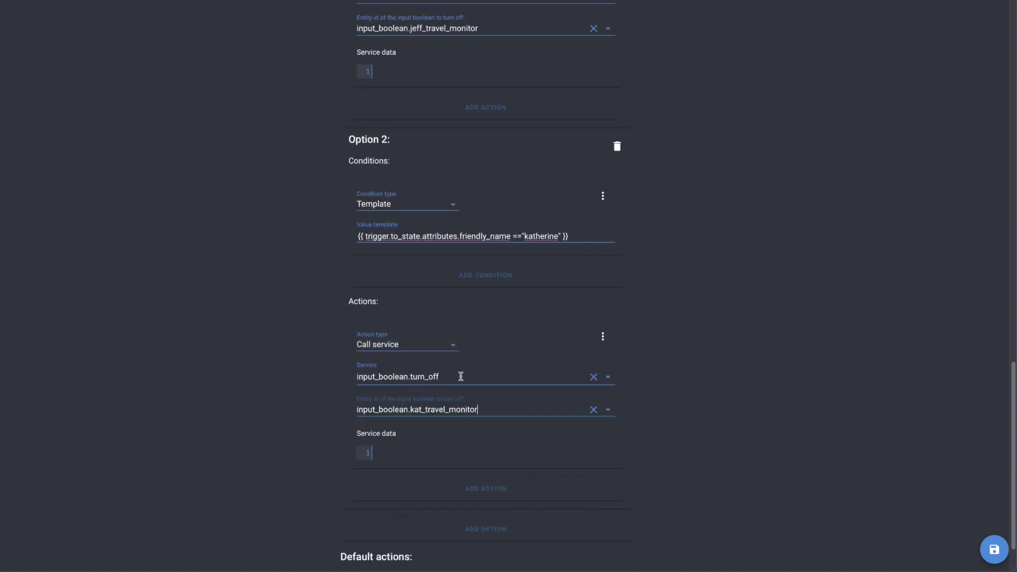
scroll(635, 479, "down", 2)
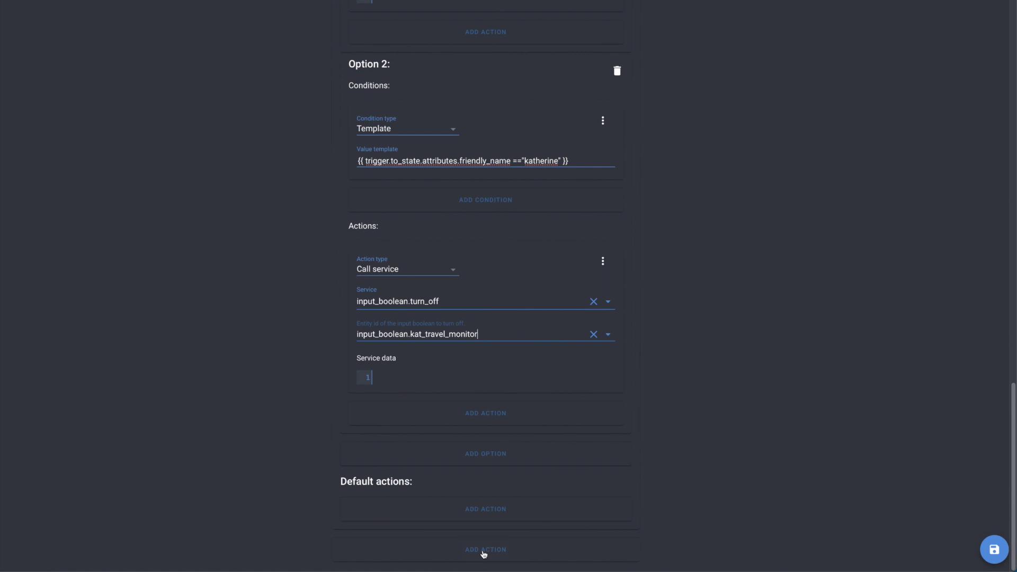
scroll(789, 492, "down", 3)
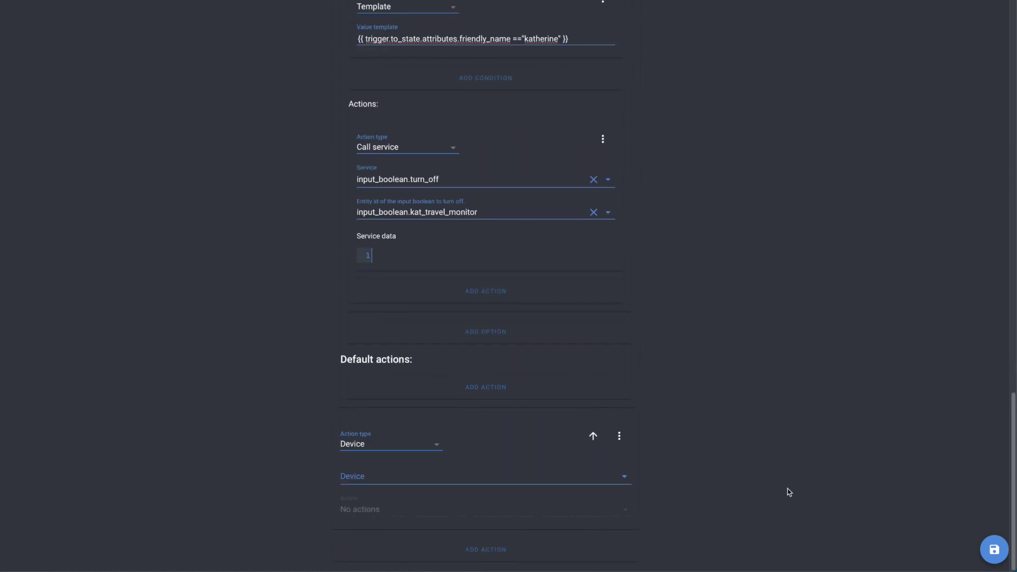
left_click(437, 447)
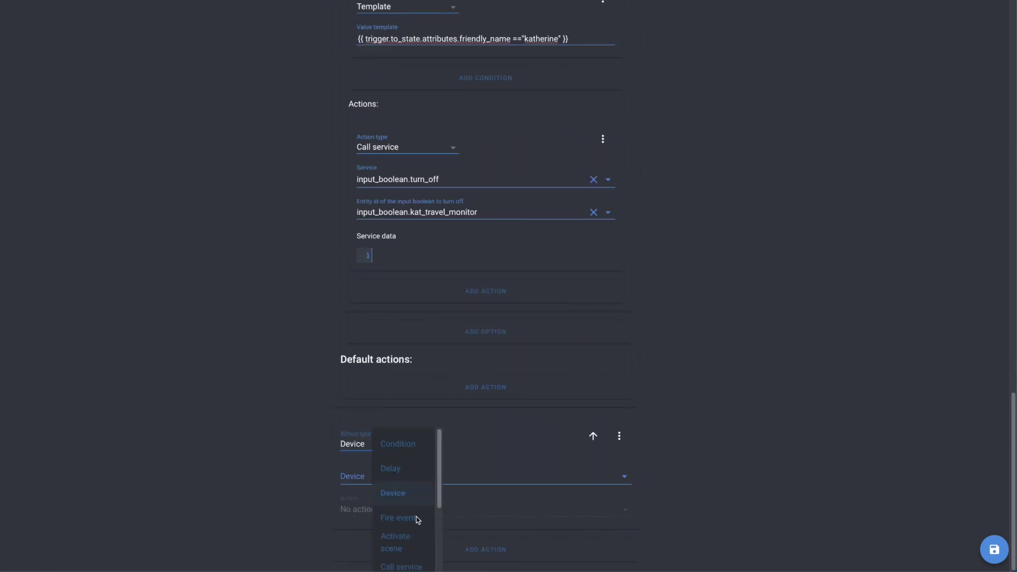
scroll(406, 553, "down", 1)
left_click(409, 550)
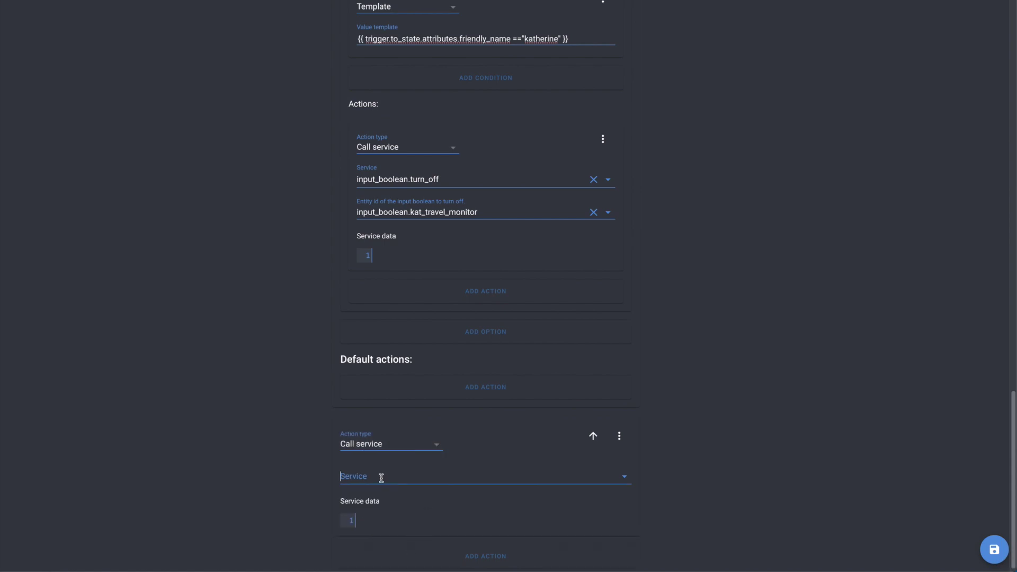
type("drive")
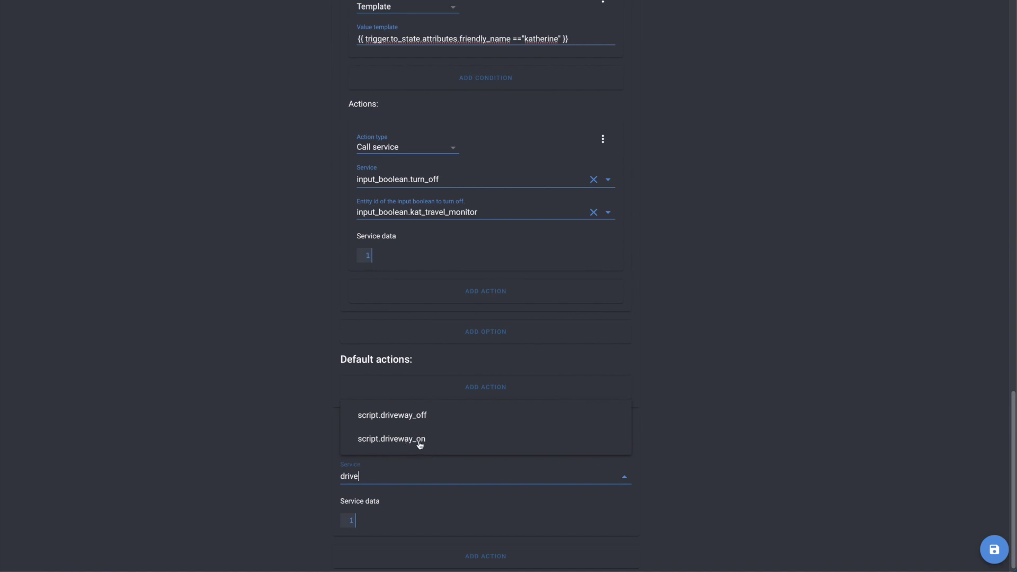
left_click(421, 440)
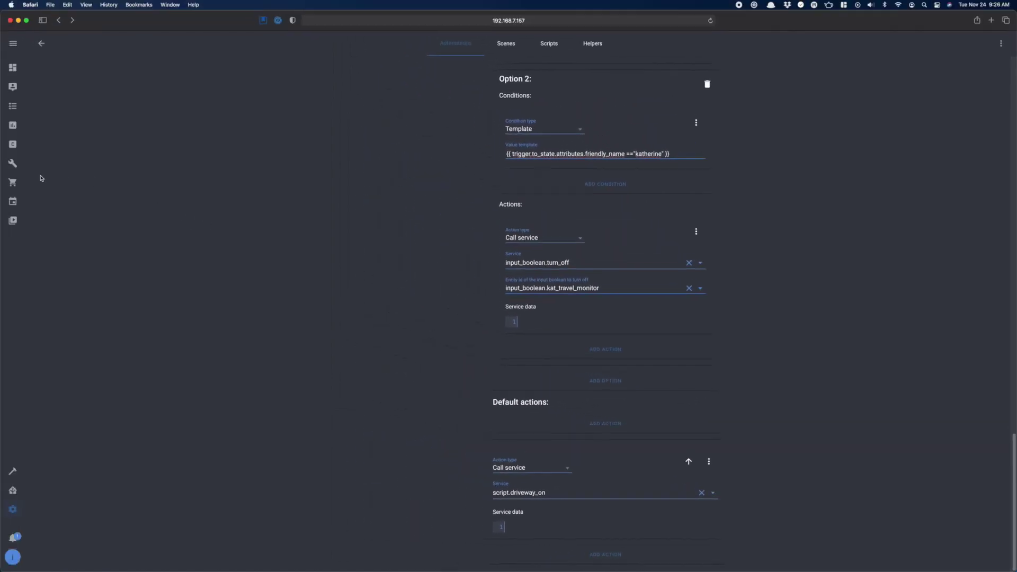
left_click(13, 163)
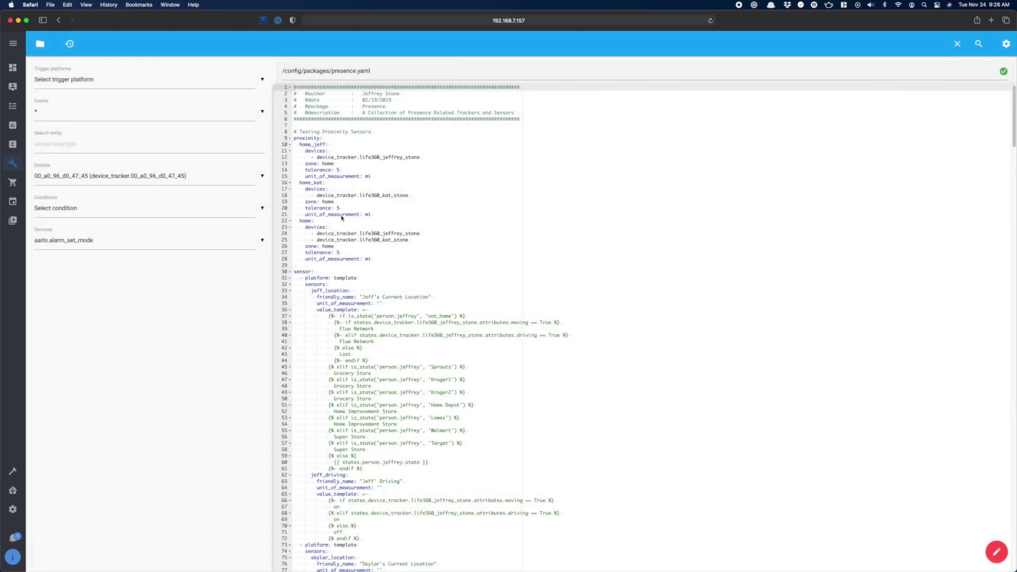
Comment out the old per-person arrival automations on lines 328–361 and save presence.yaml.
scroll(457, 259, "down", 20)
scroll(457, 259, "down", 7)
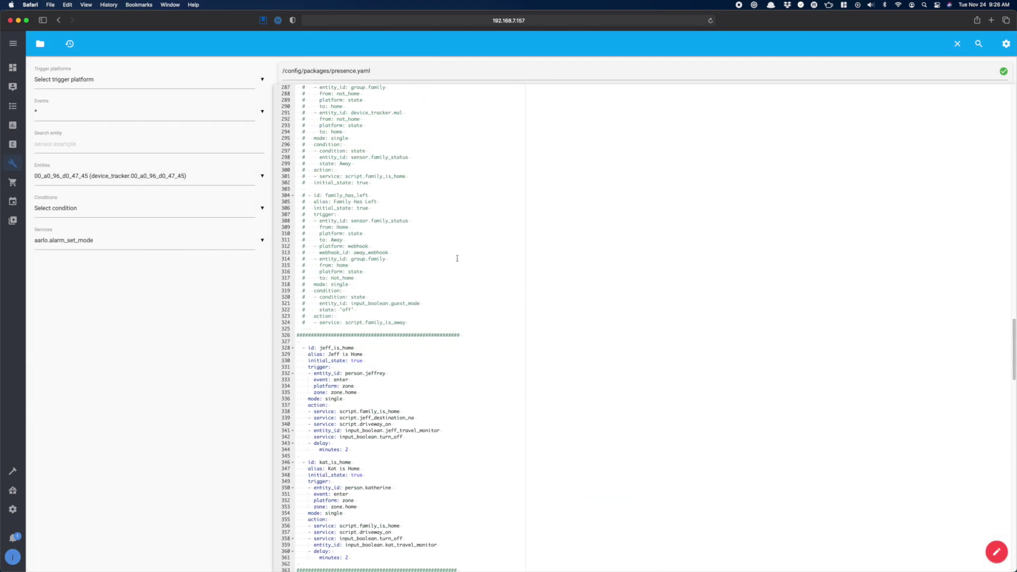
left_click_drag(167, 169, 252, 420)
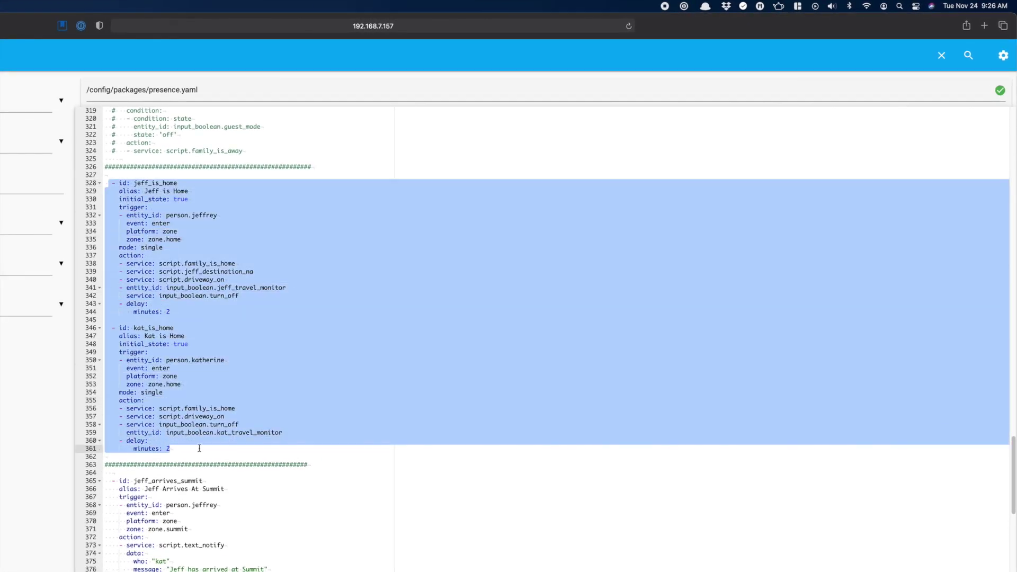
key("super+slash")
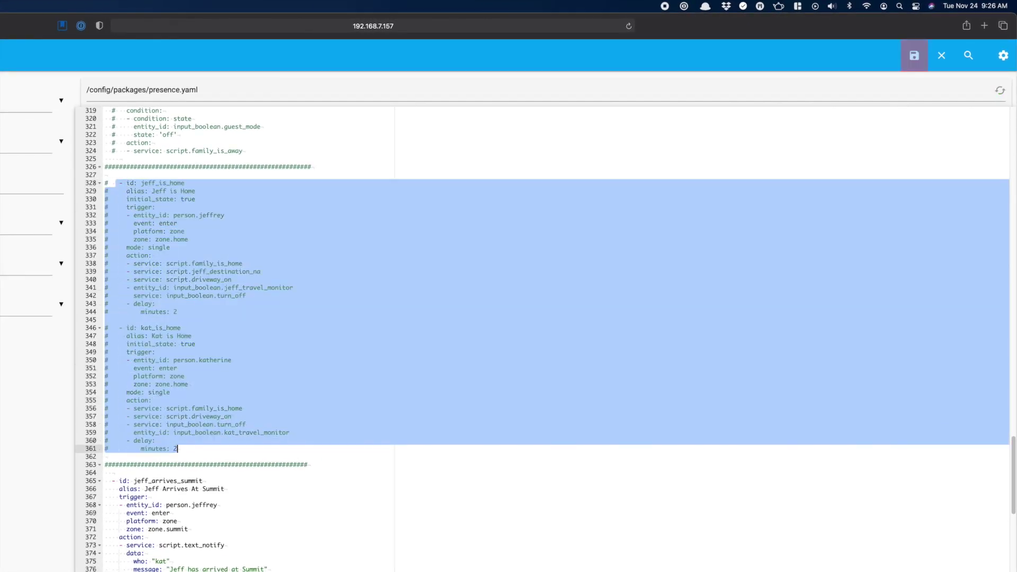
key("super+s")
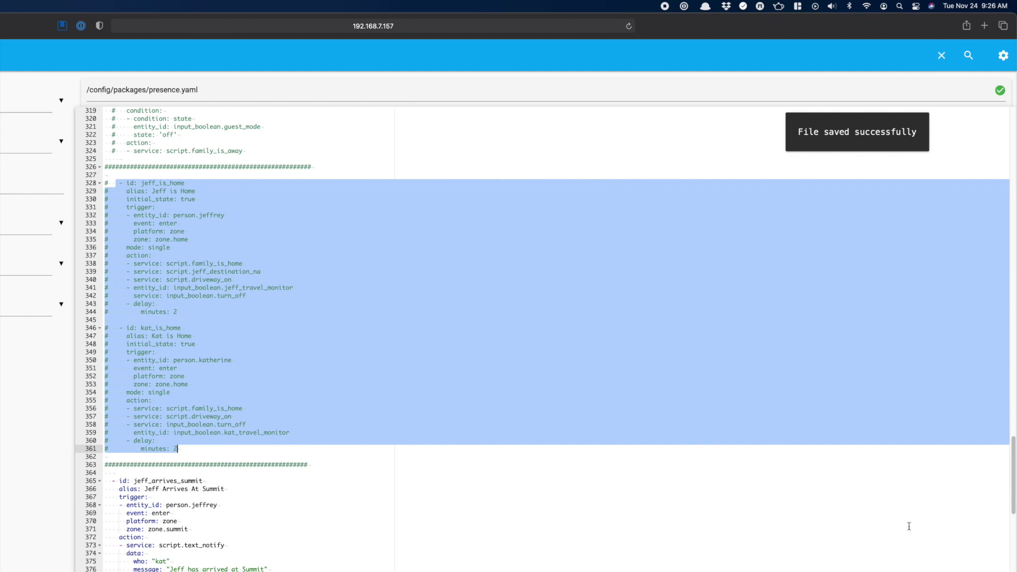